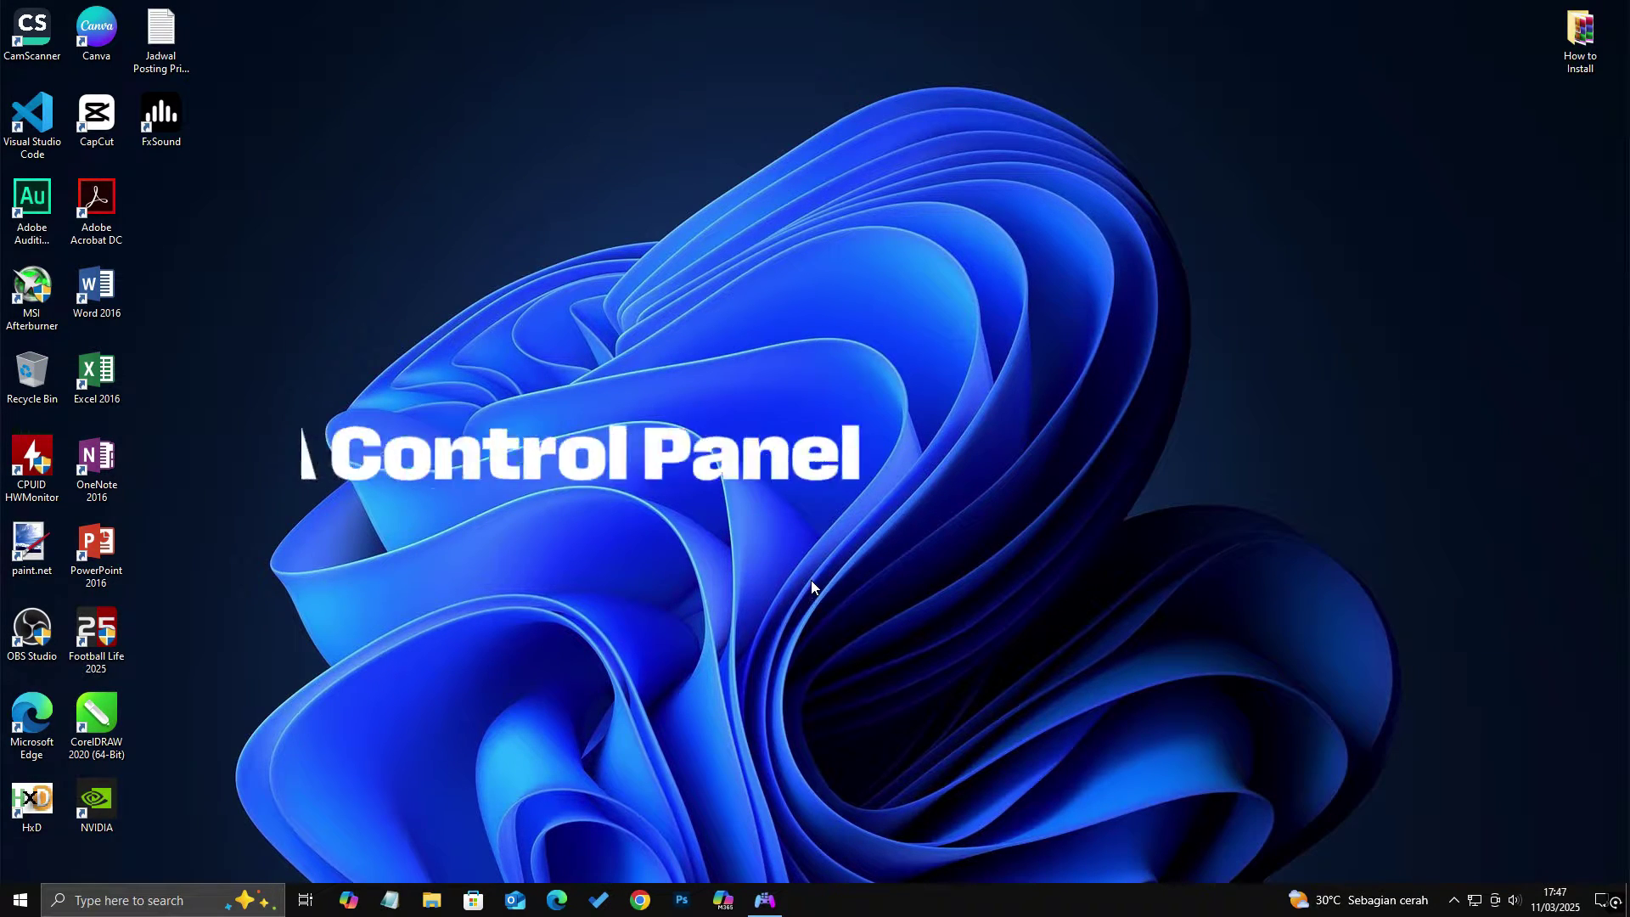
Step: Open NVIDIA Control Panel from the desktop and display the program-specific options under Manage 3D settings
right_click(812, 580)
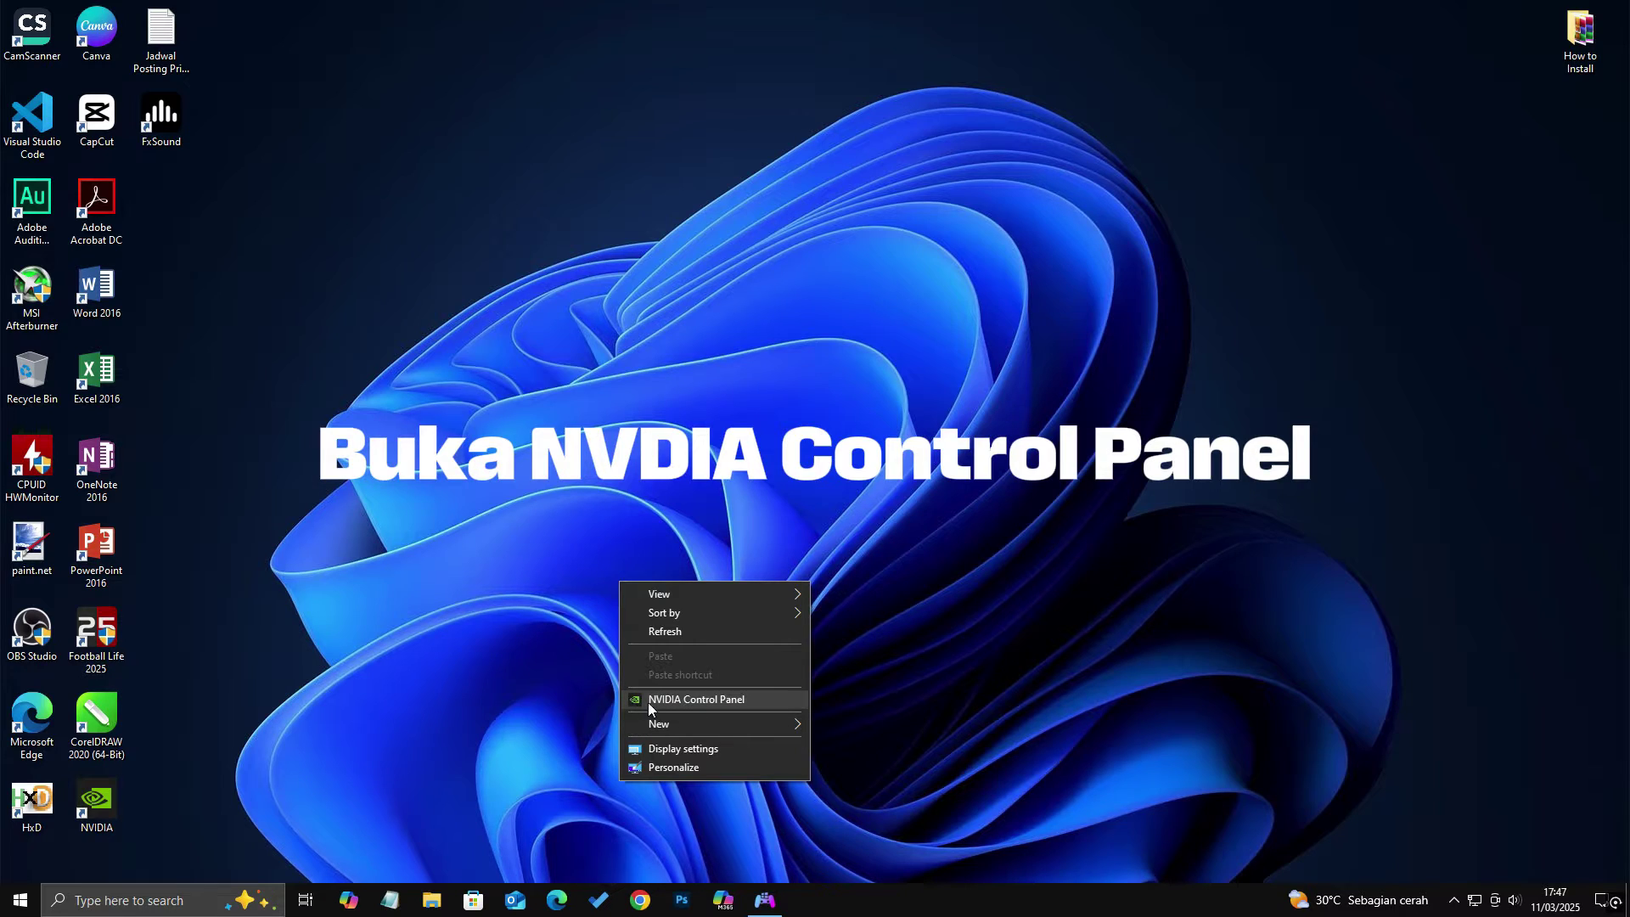
click(680, 703)
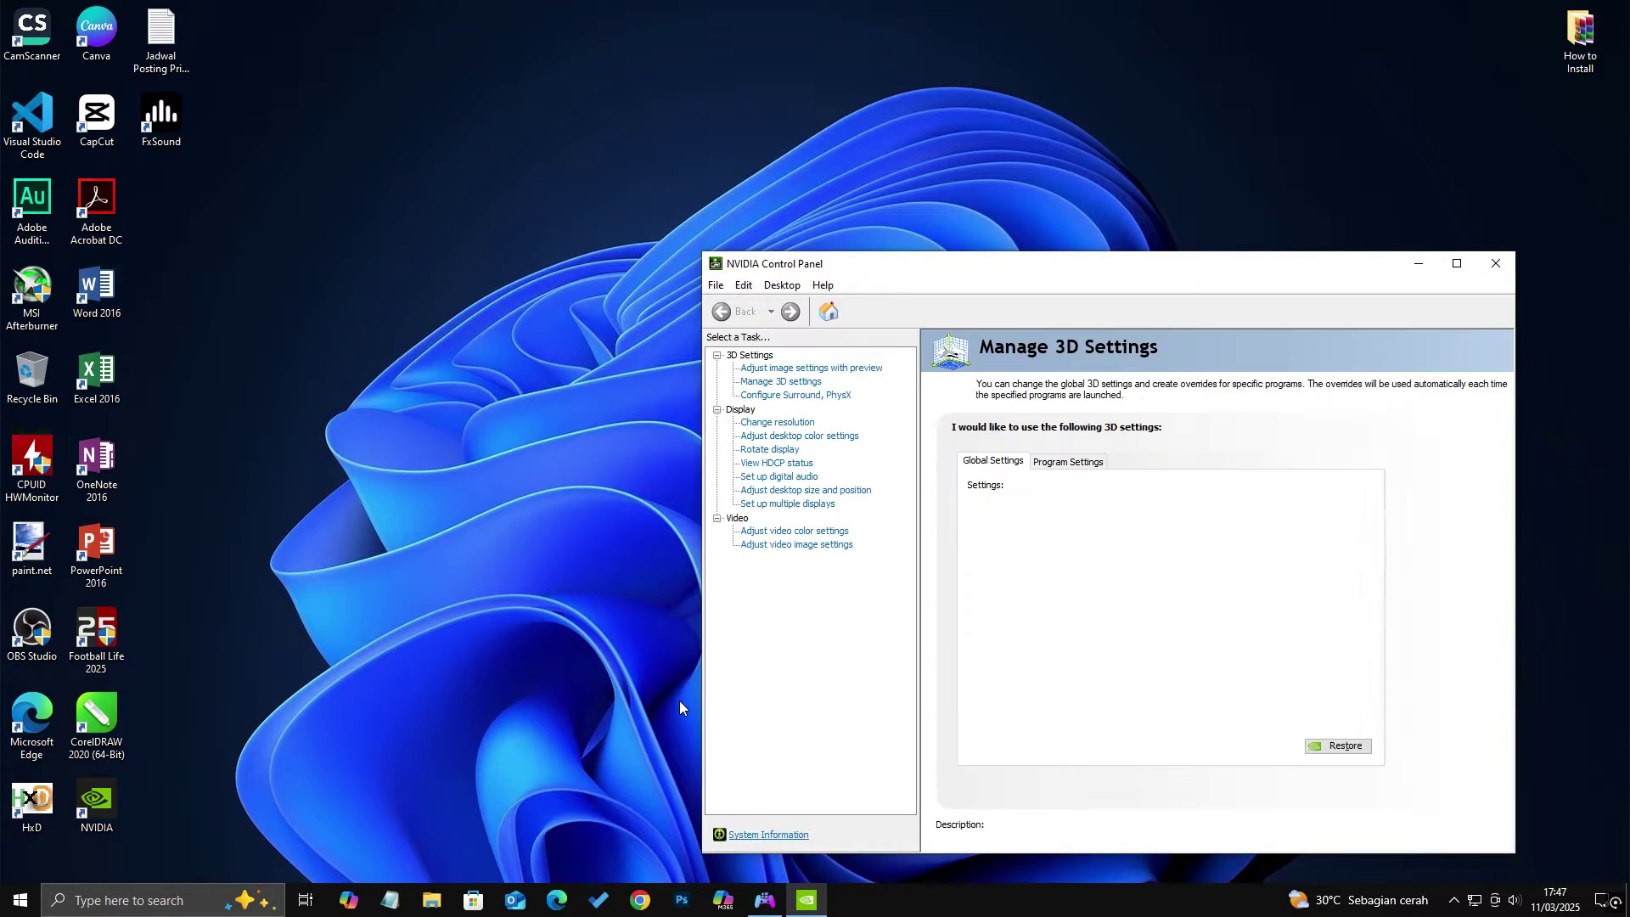
click(841, 372)
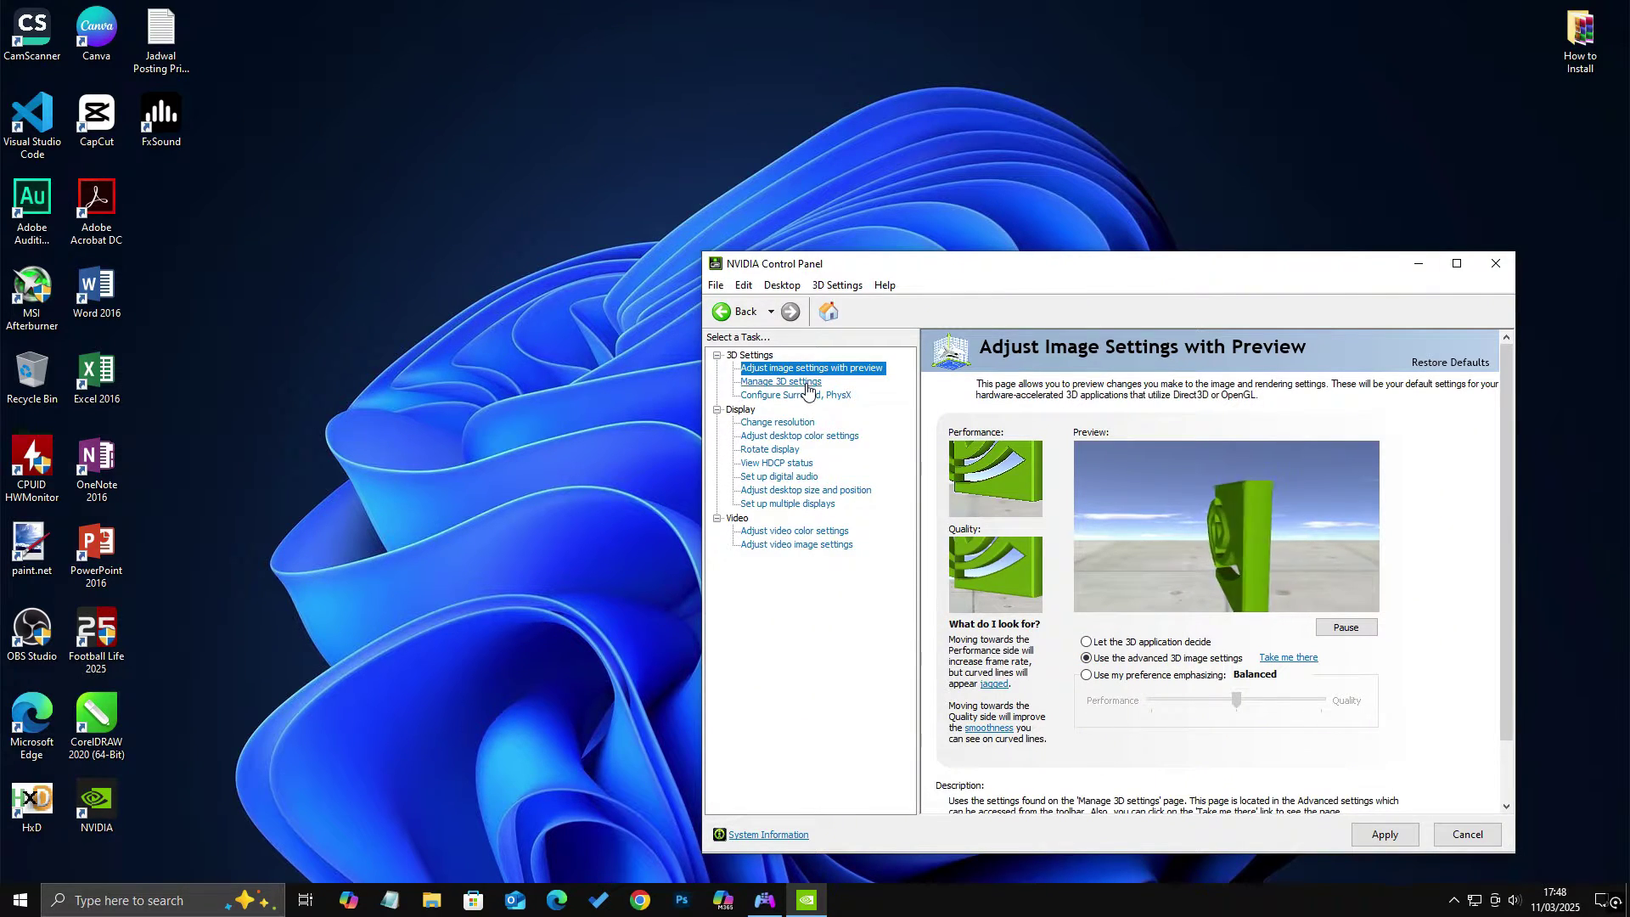
click(782, 382)
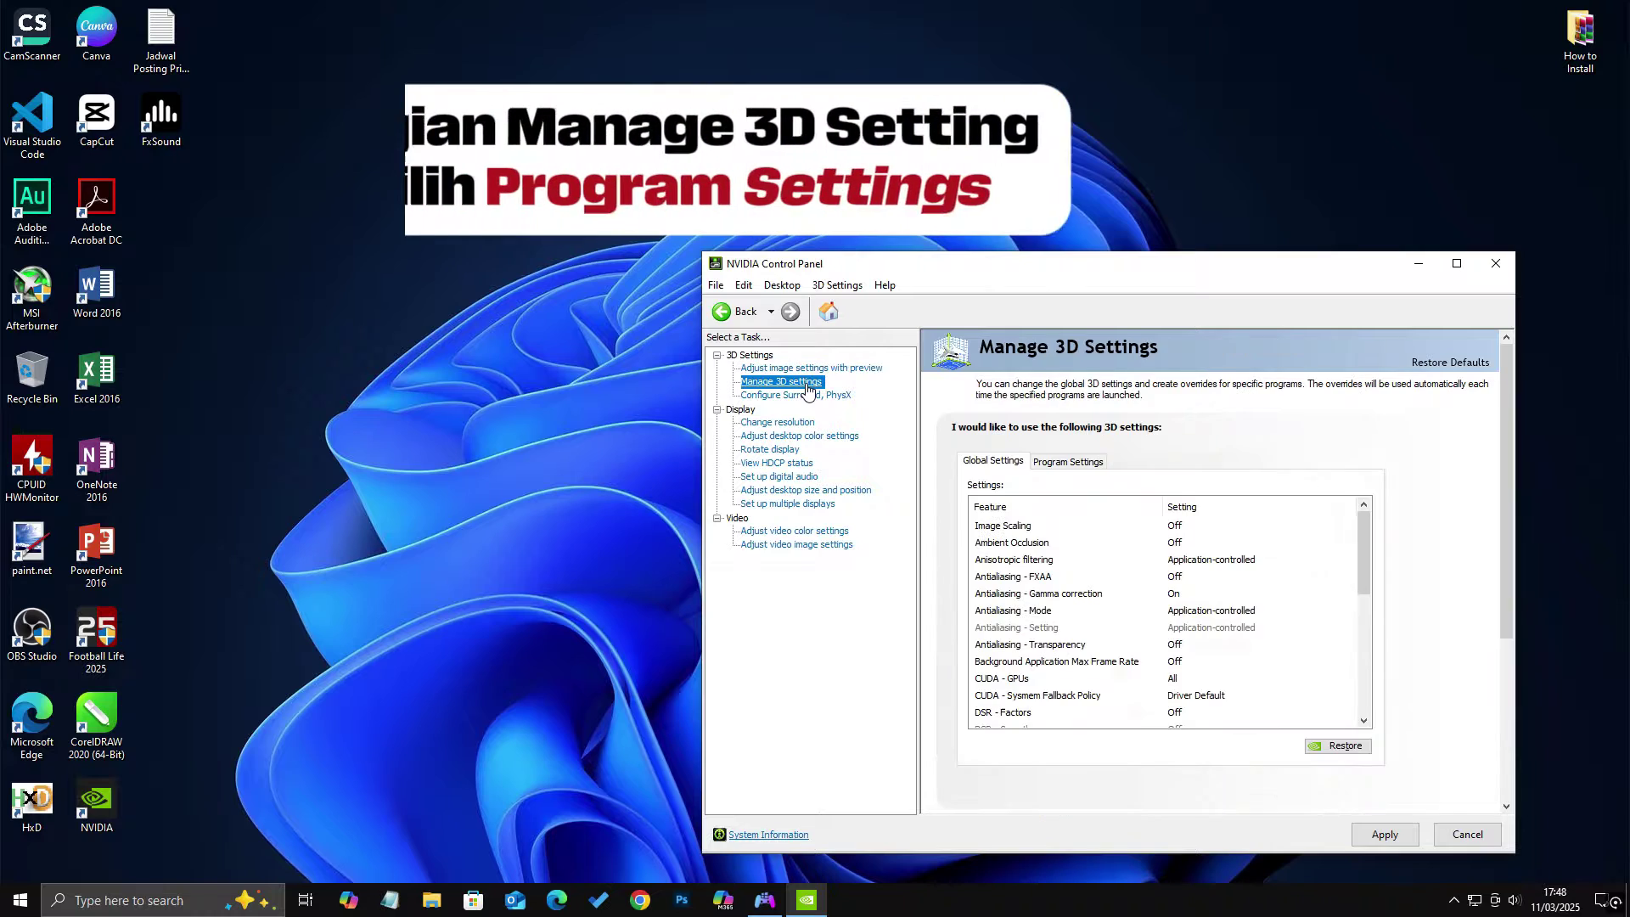
click(1069, 463)
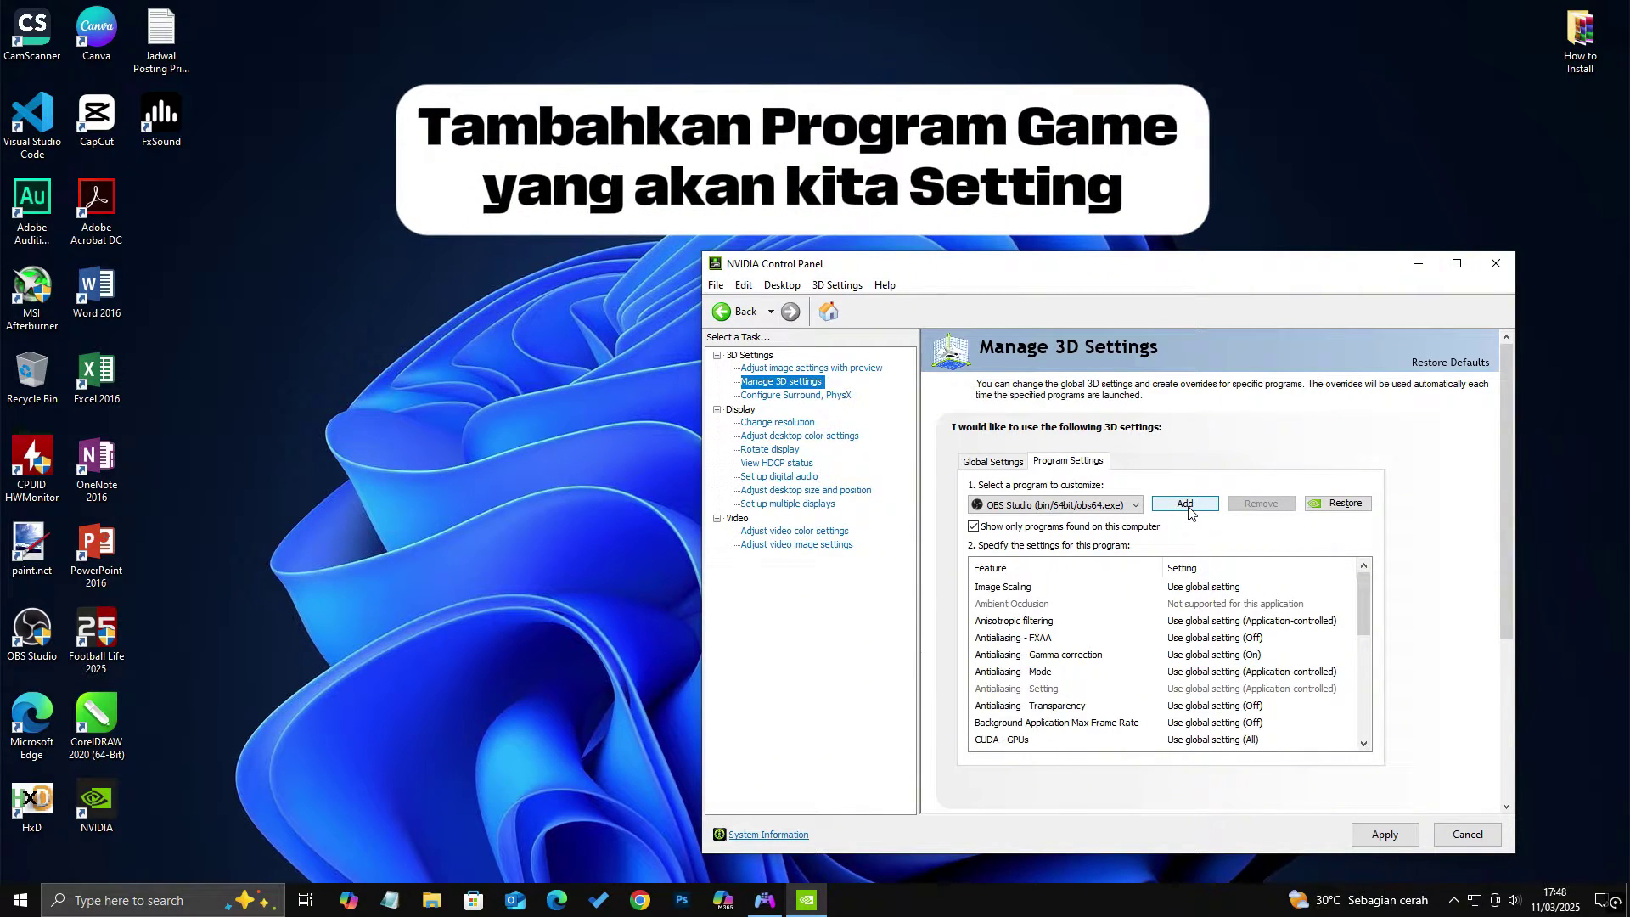
Step: Add Football Life 2025 to the list of programs with customized 3D settings
click(1188, 508)
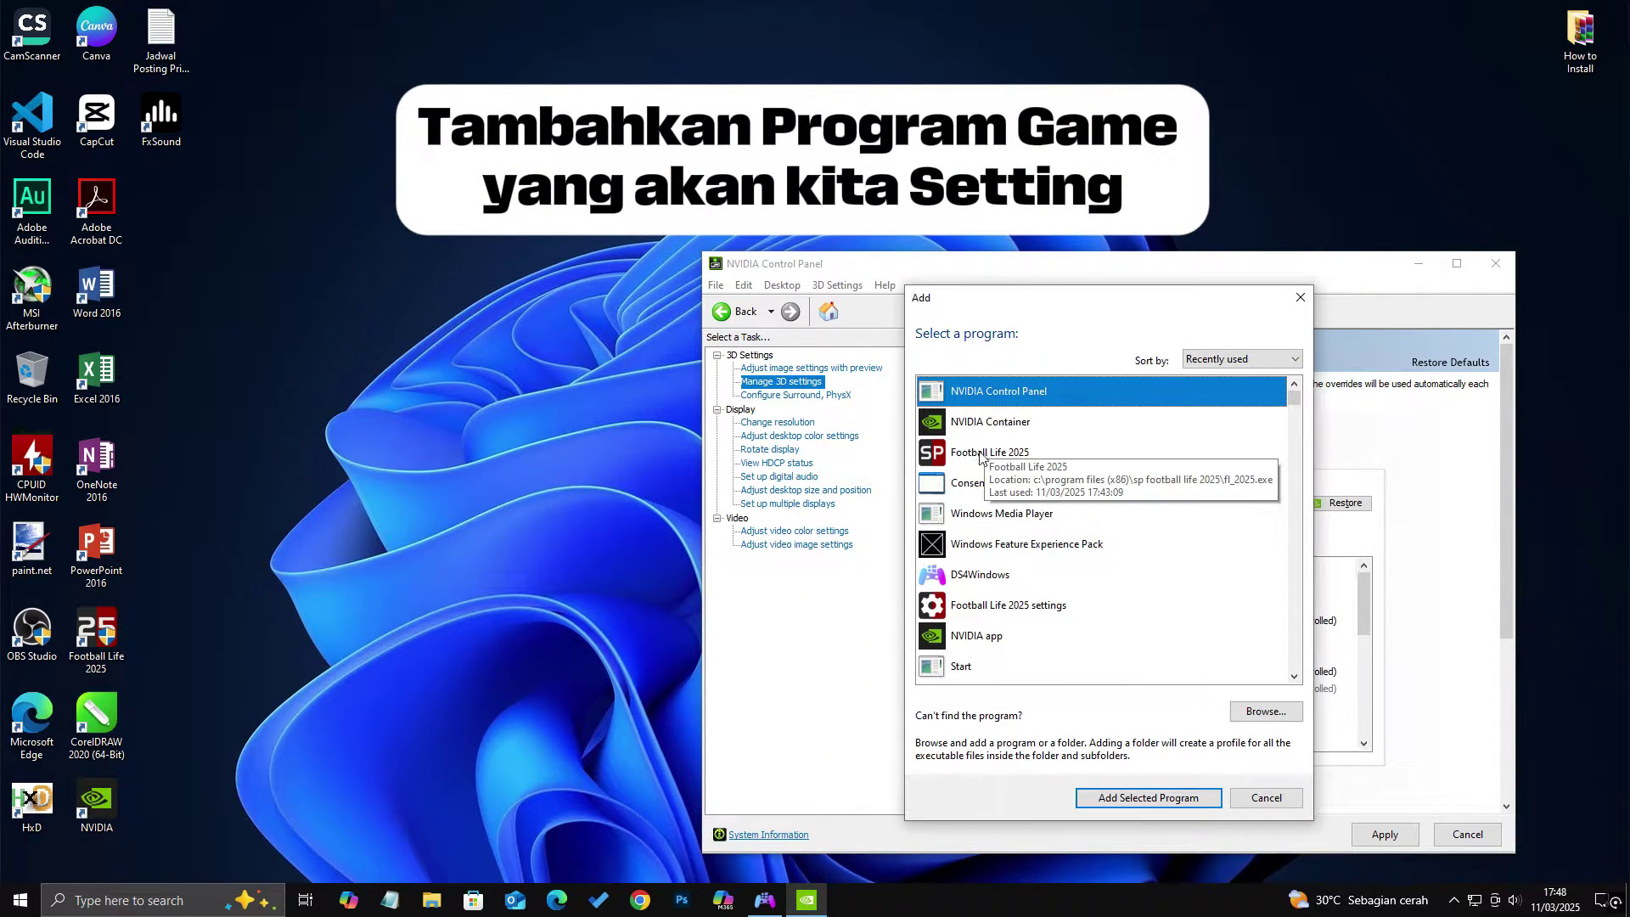
click(978, 457)
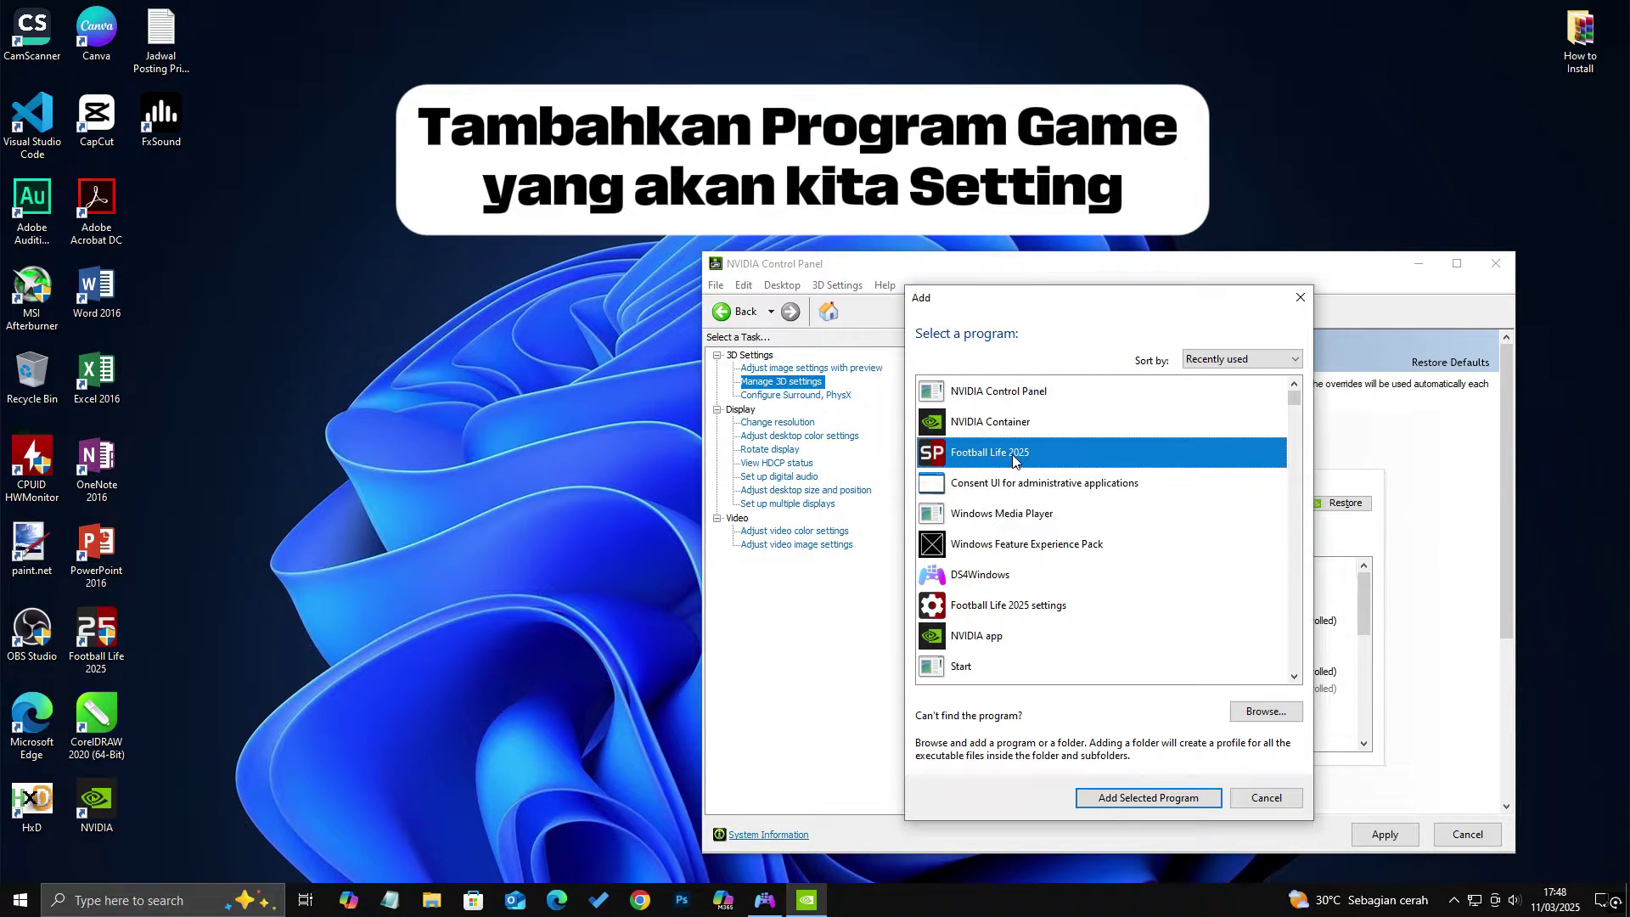
click(1186, 798)
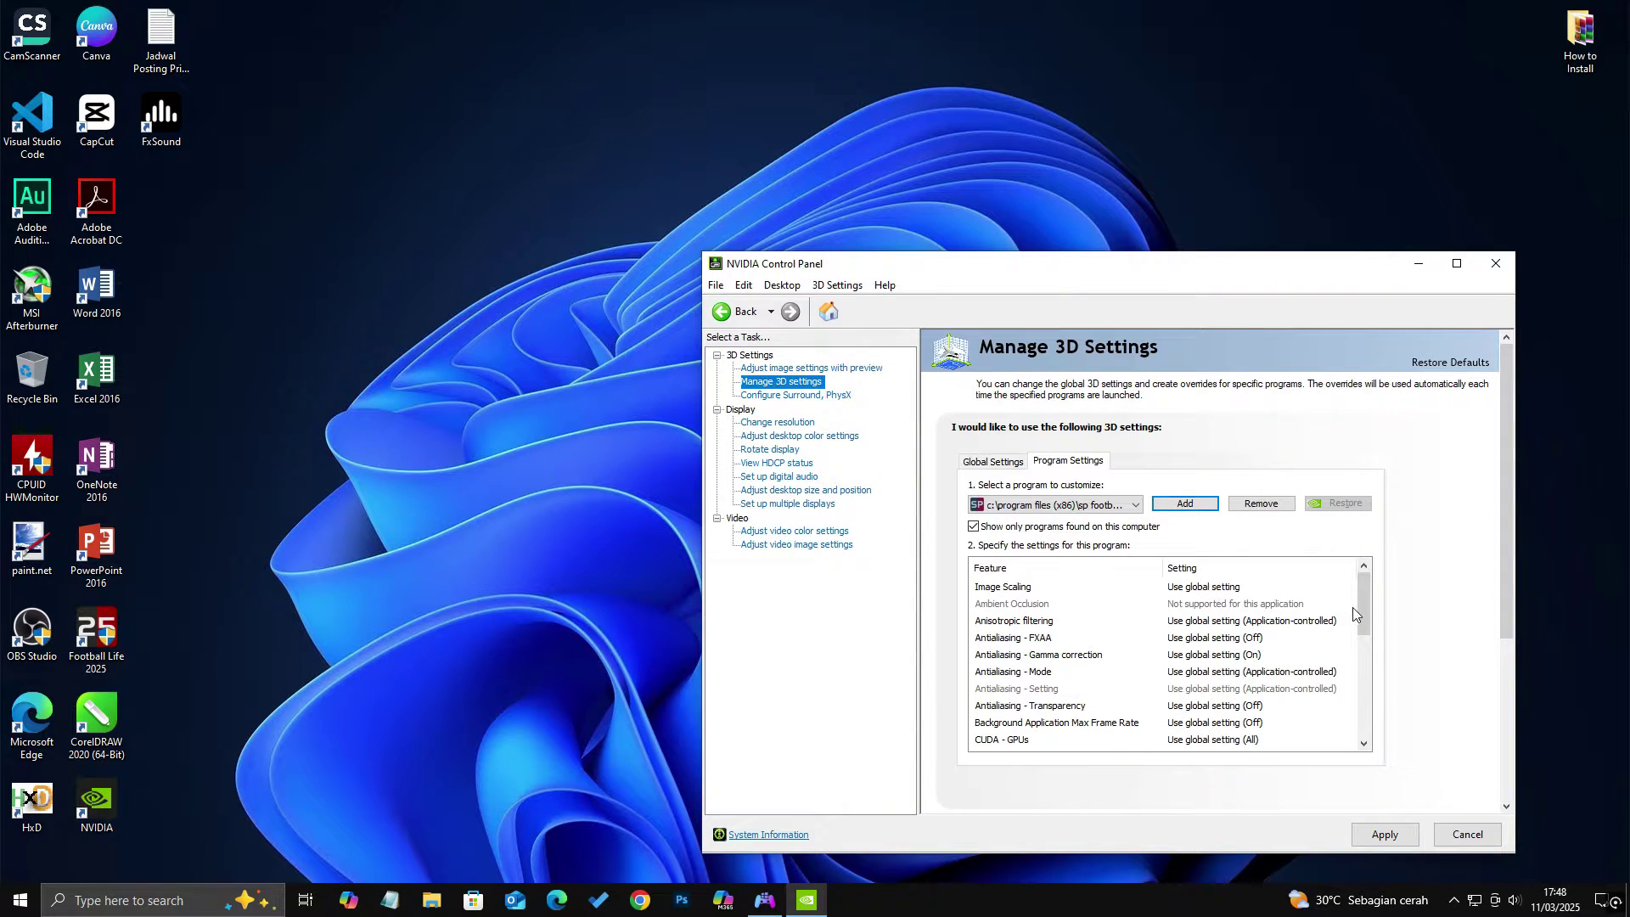
Step: Set both Image Scaling and Anisotropic filtering to Off for Football Life 2025
mouse_move(1362, 608)
mouse_down()
mouse_move(1362, 646)
mouse_move(1364, 597)
mouse_up()
click(1248, 586)
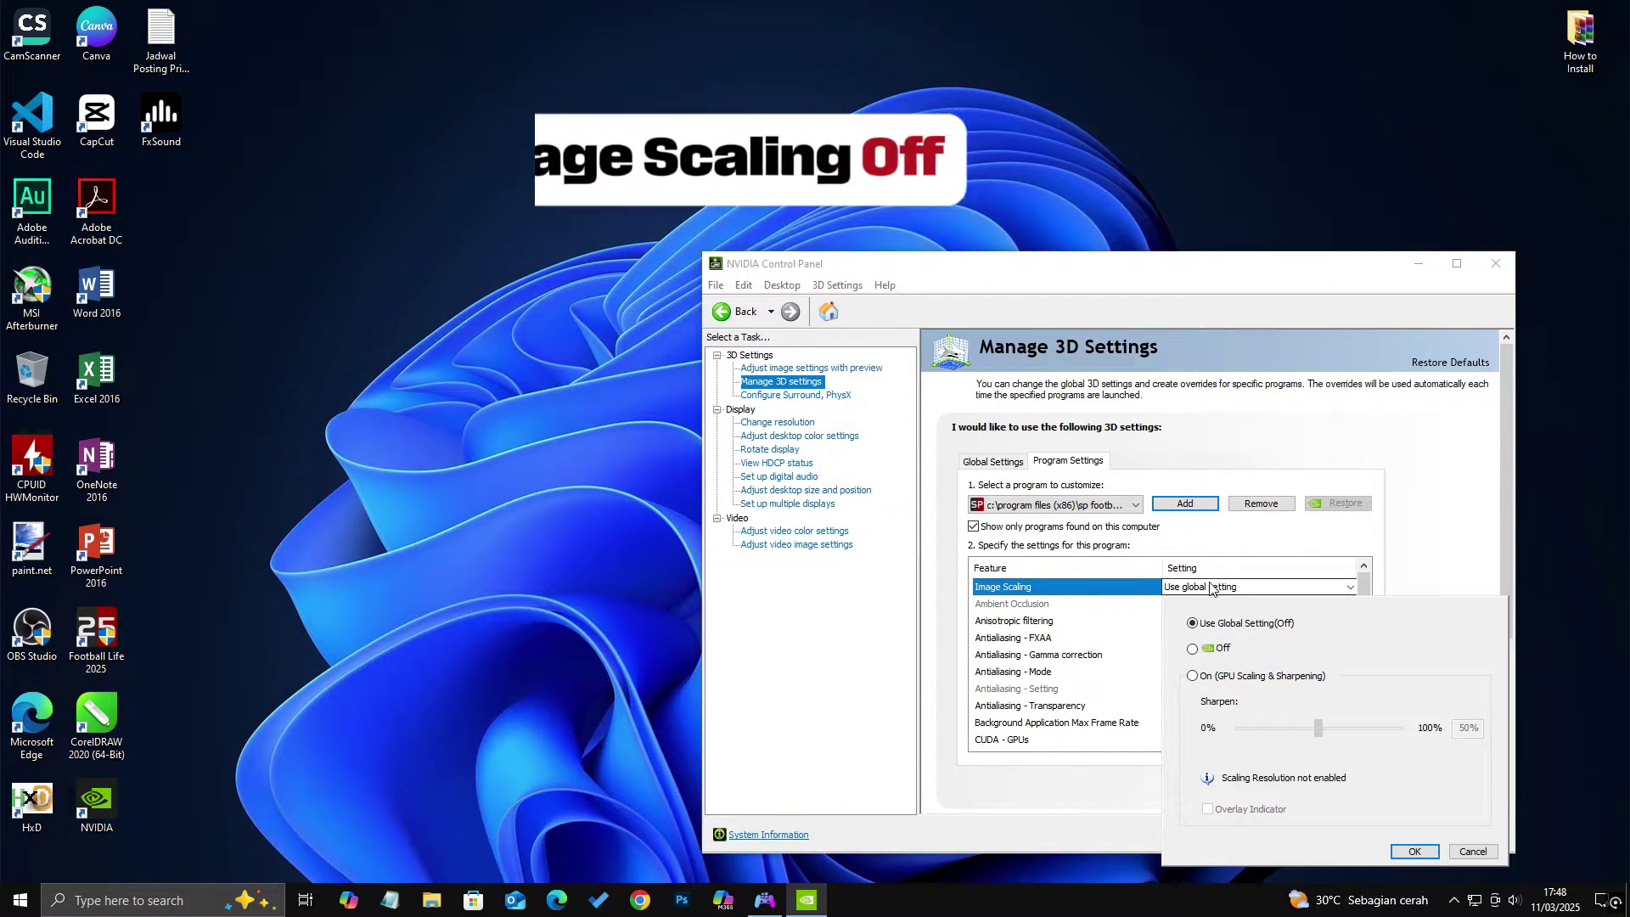
click(1193, 649)
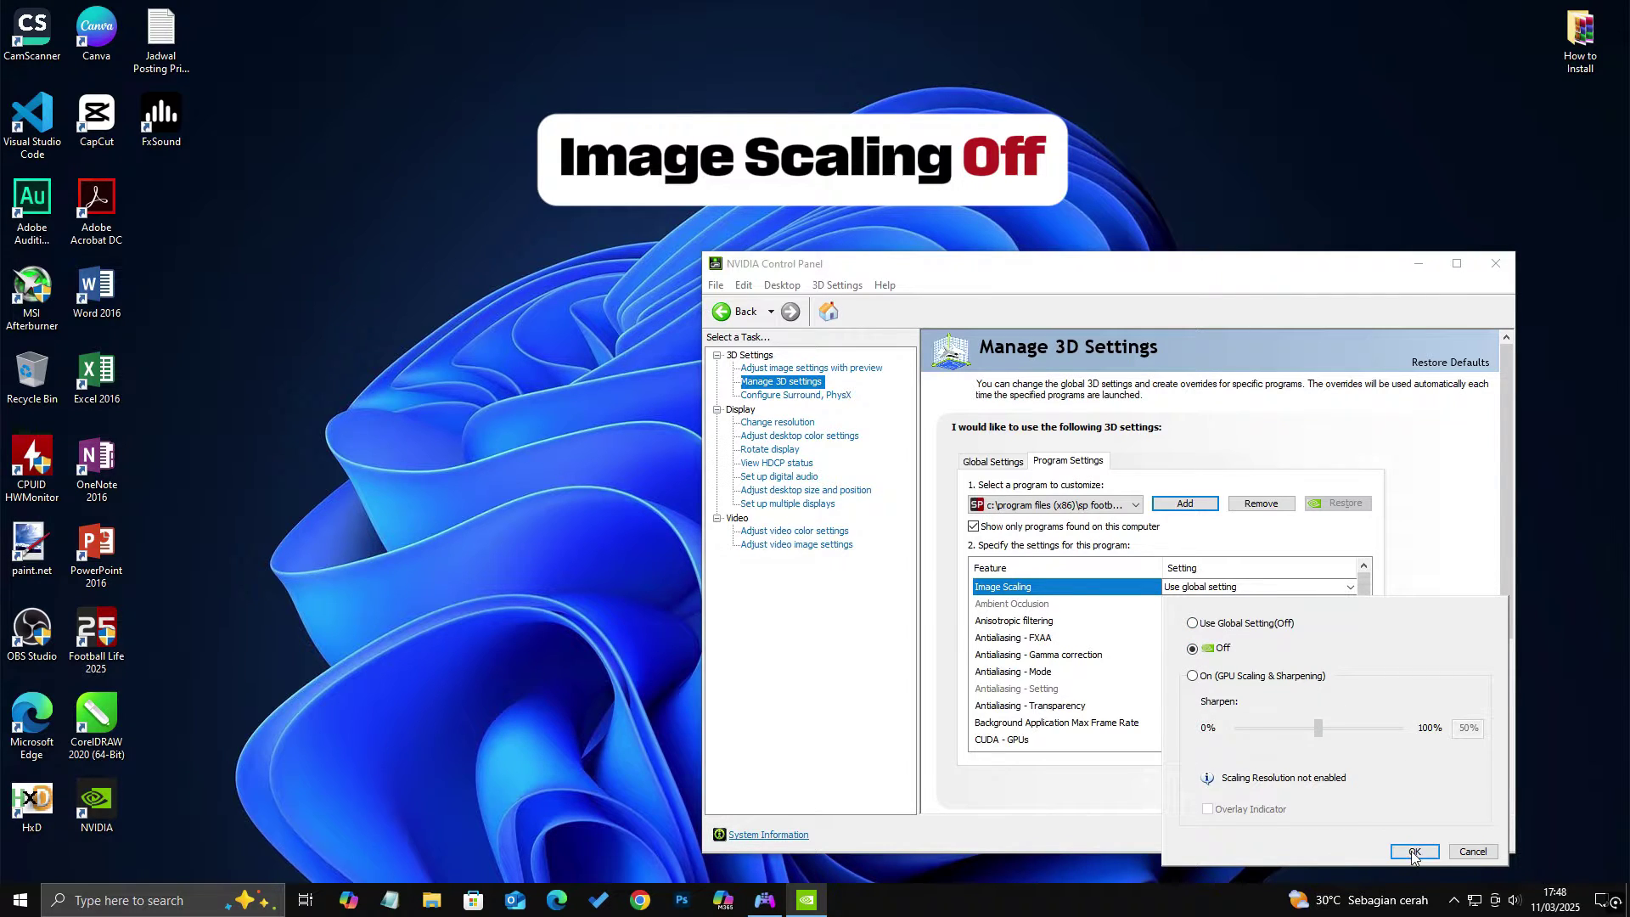
click(1414, 852)
click(1248, 620)
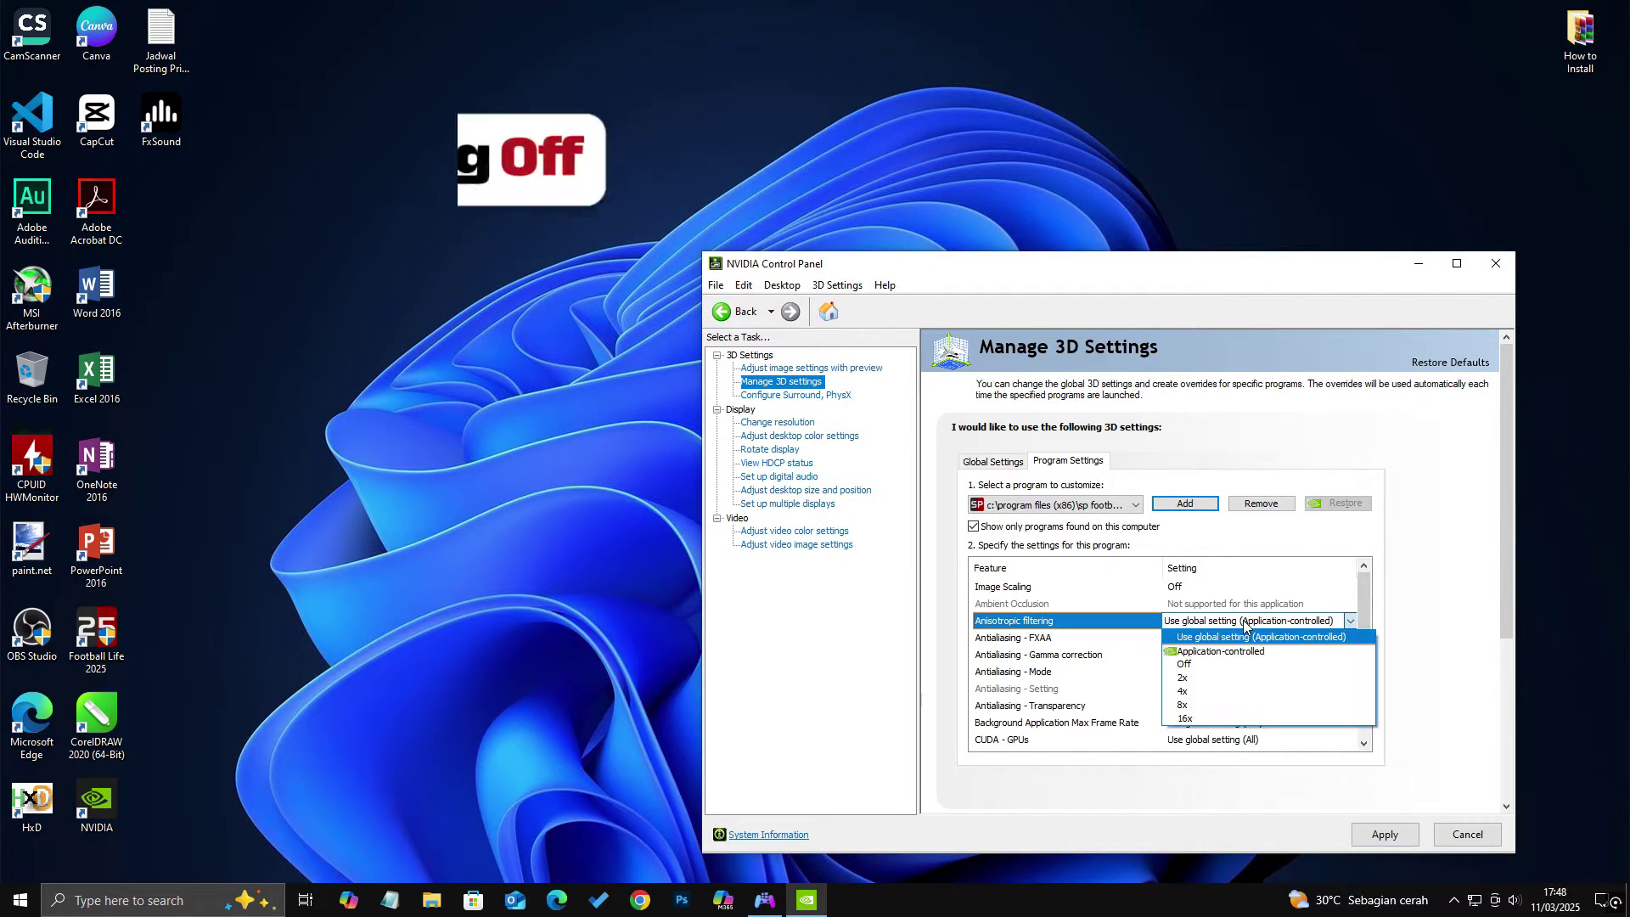
click(1210, 666)
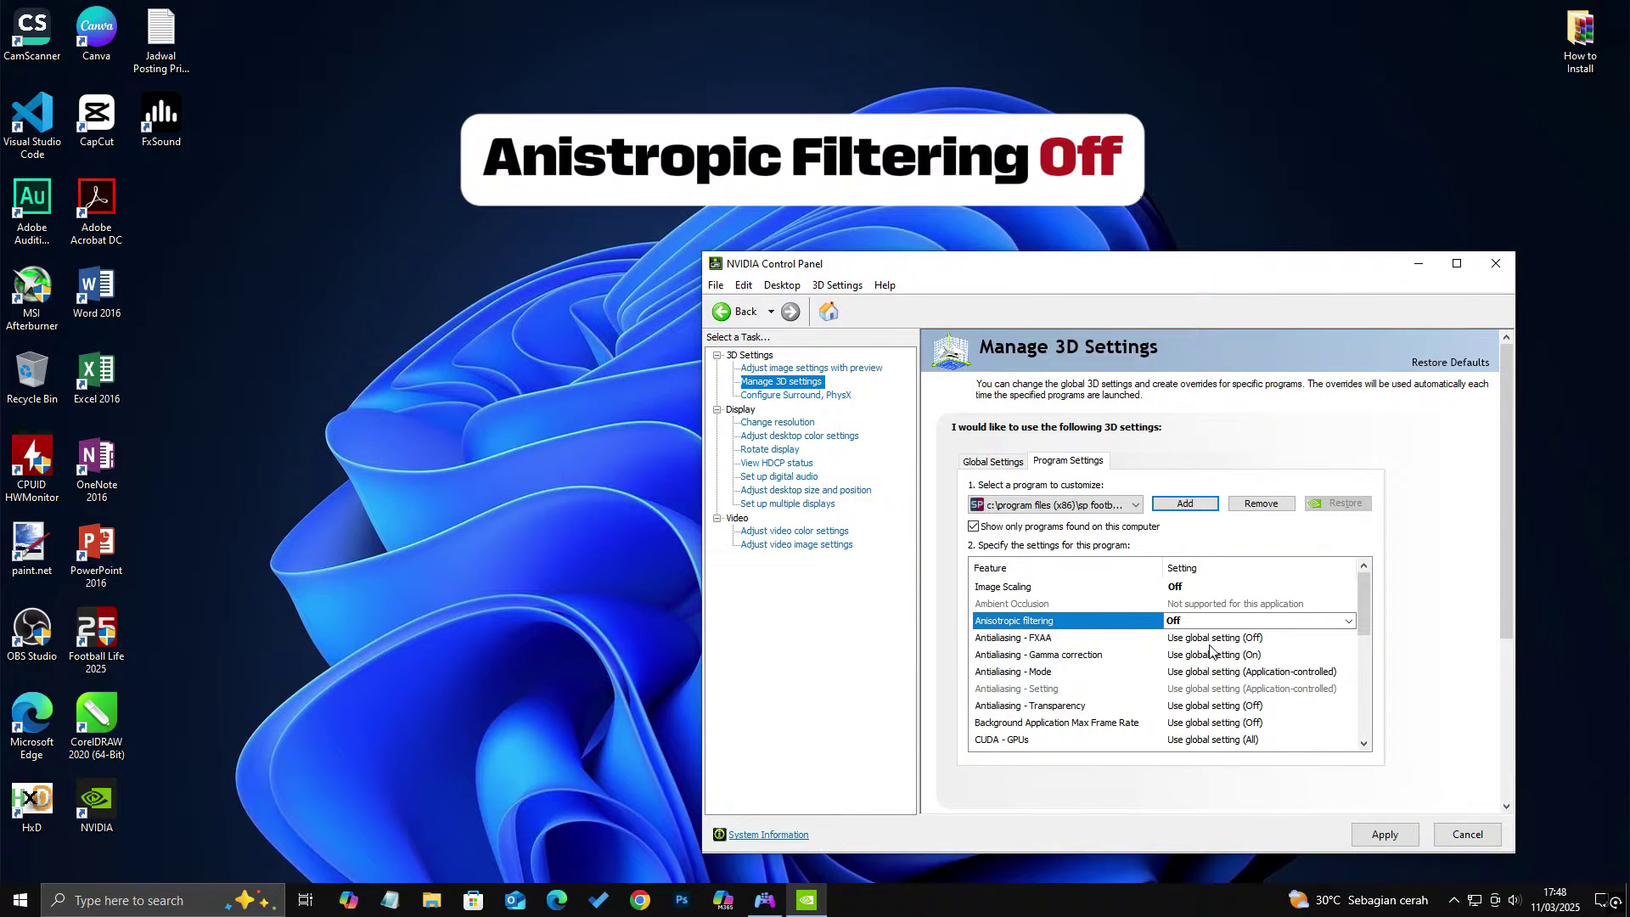
Step: Set Antialiasing - FXAA to Off and Antialiasing - Gamma correction to On for the game
click(1214, 639)
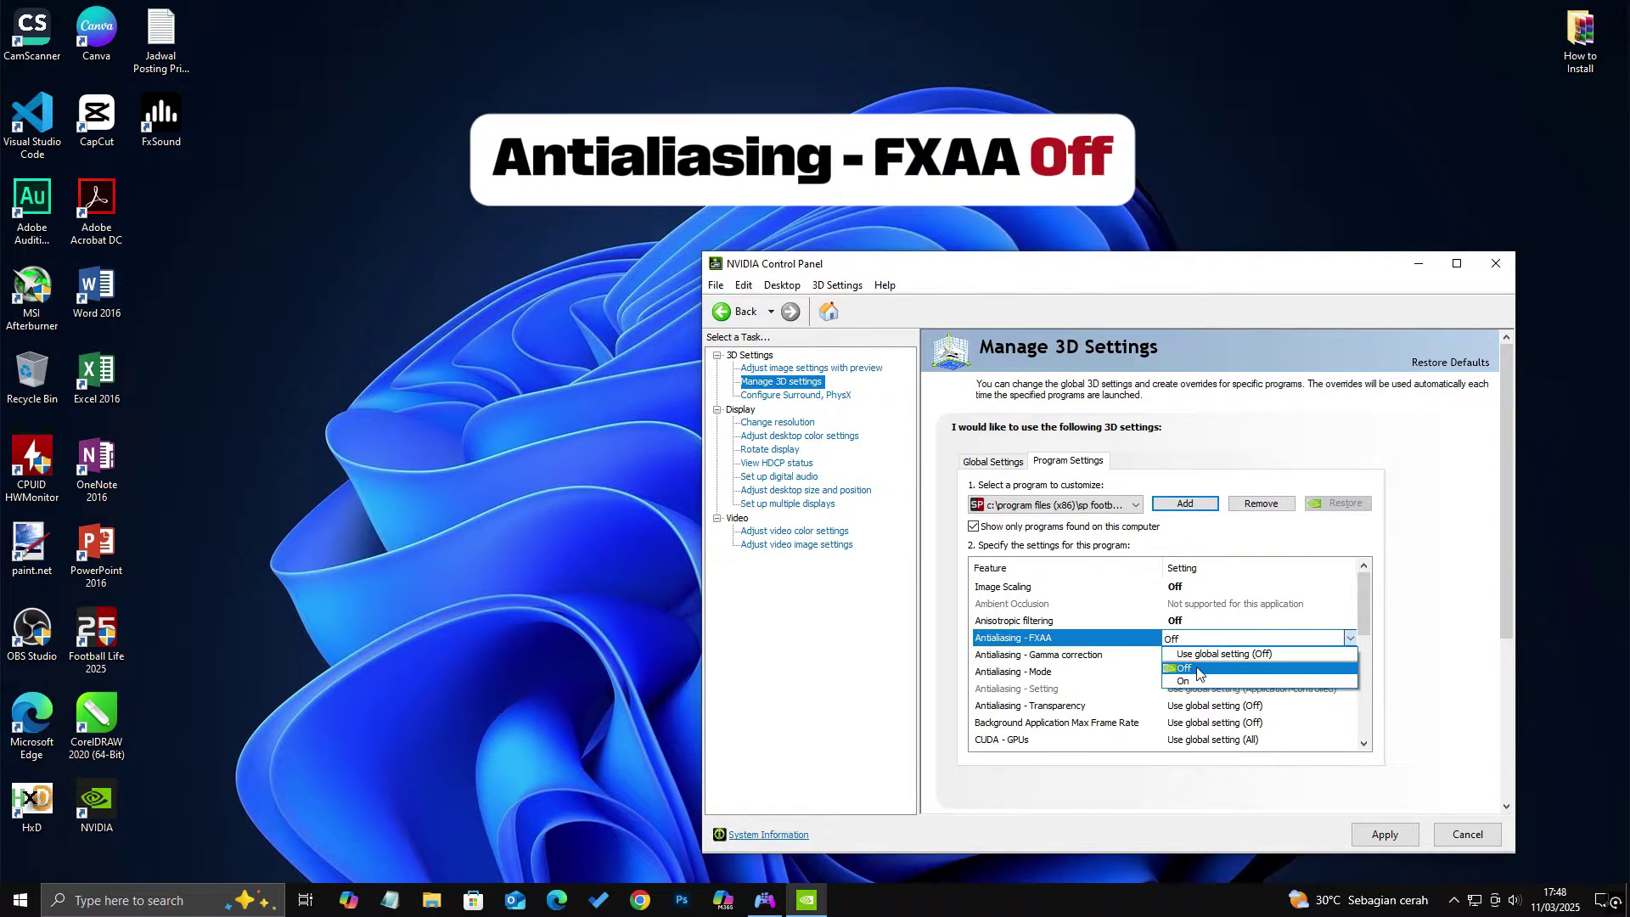
click(1199, 670)
click(1214, 655)
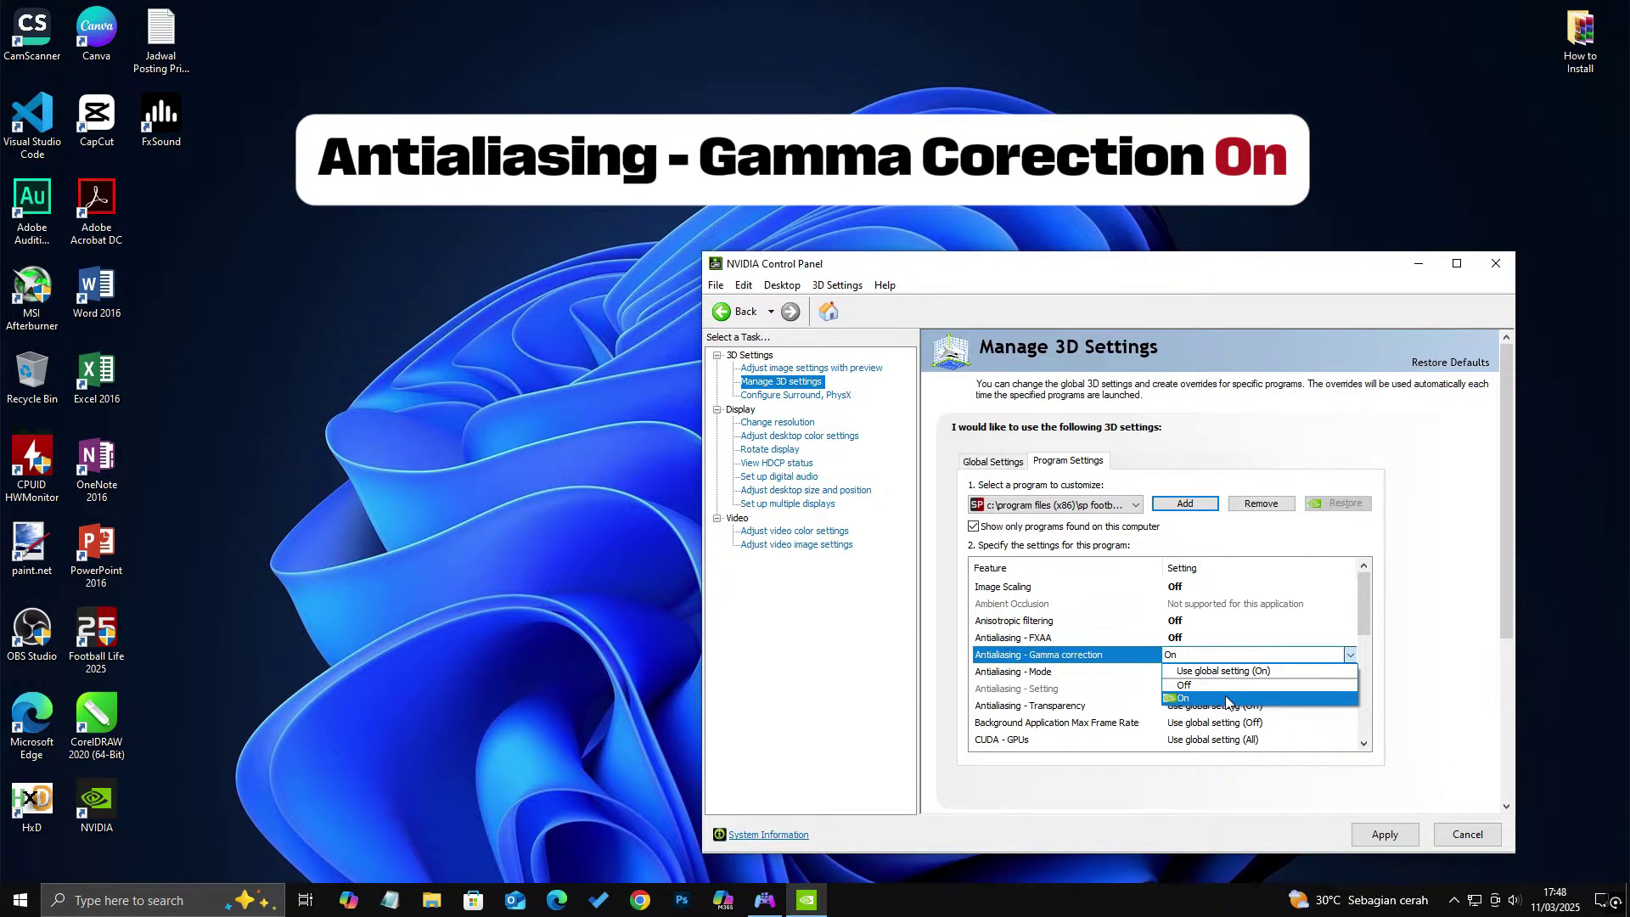
click(1227, 699)
Step: Set Antialiasing - Mode and Low Latency Mode to Off in the game's profile
click(1207, 673)
click(1206, 674)
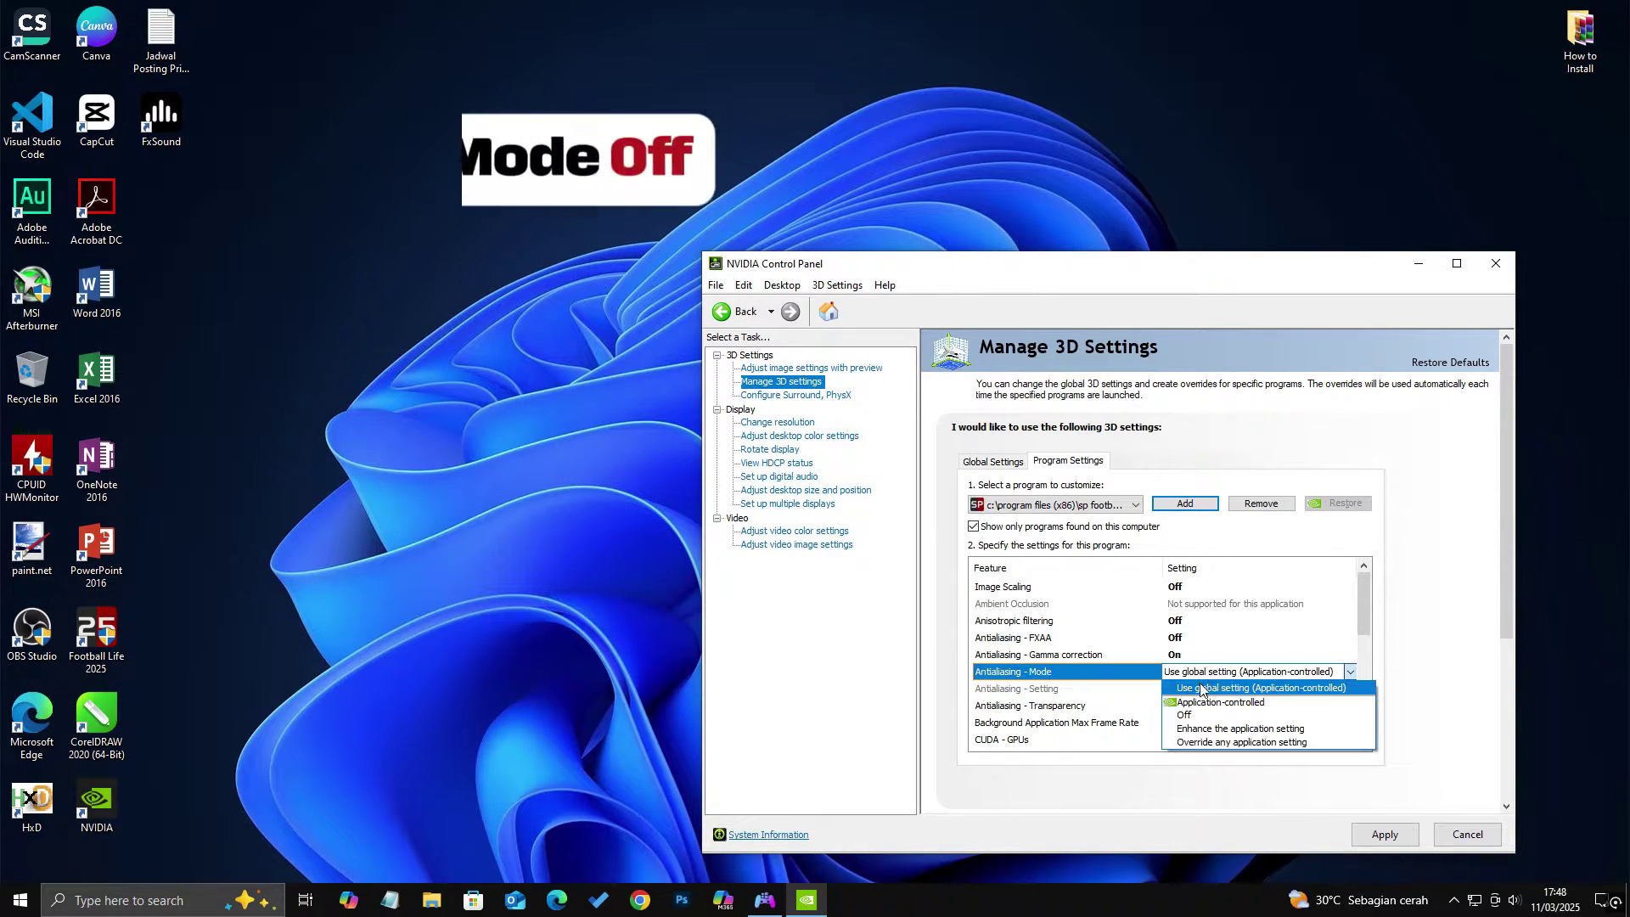
click(1204, 716)
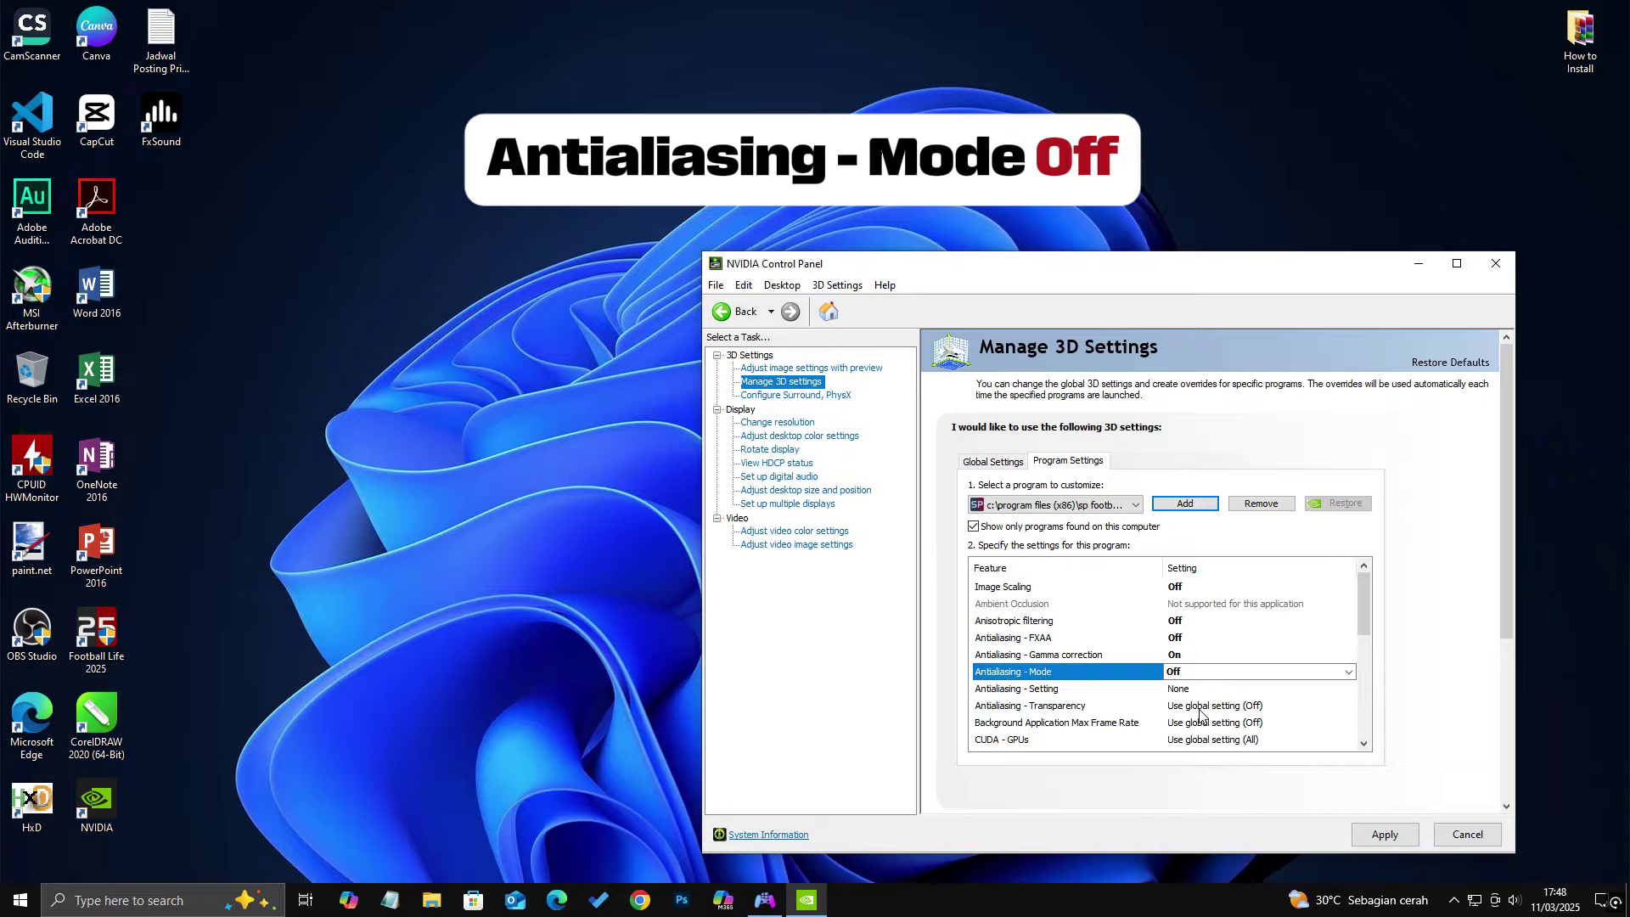
drag(1367, 615, 1353, 645)
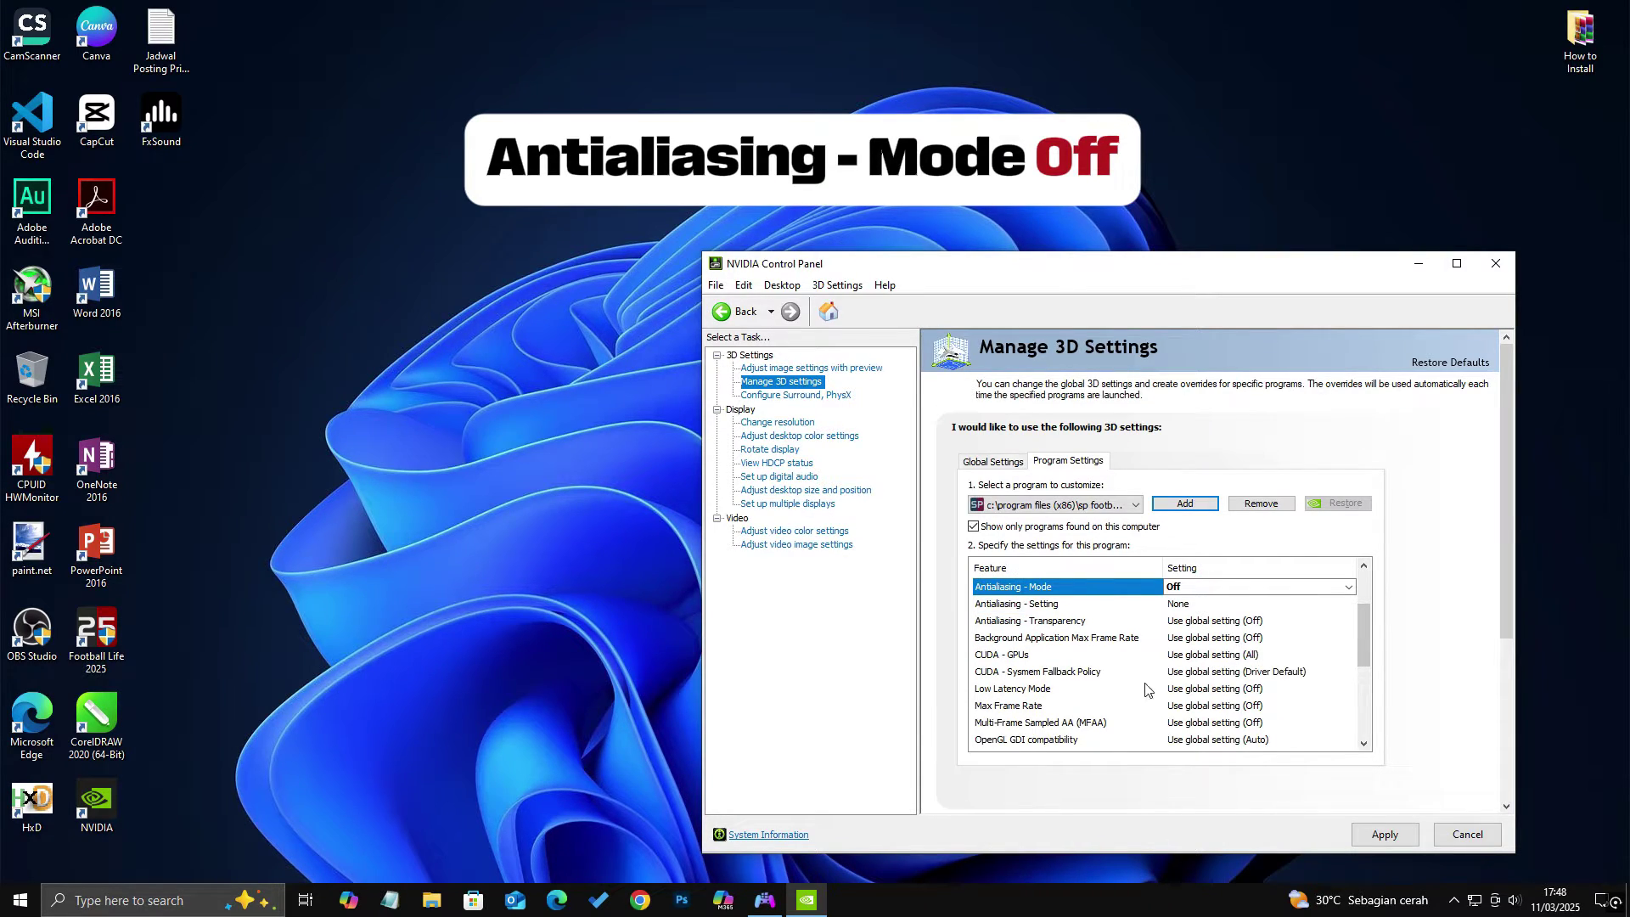
click(1228, 692)
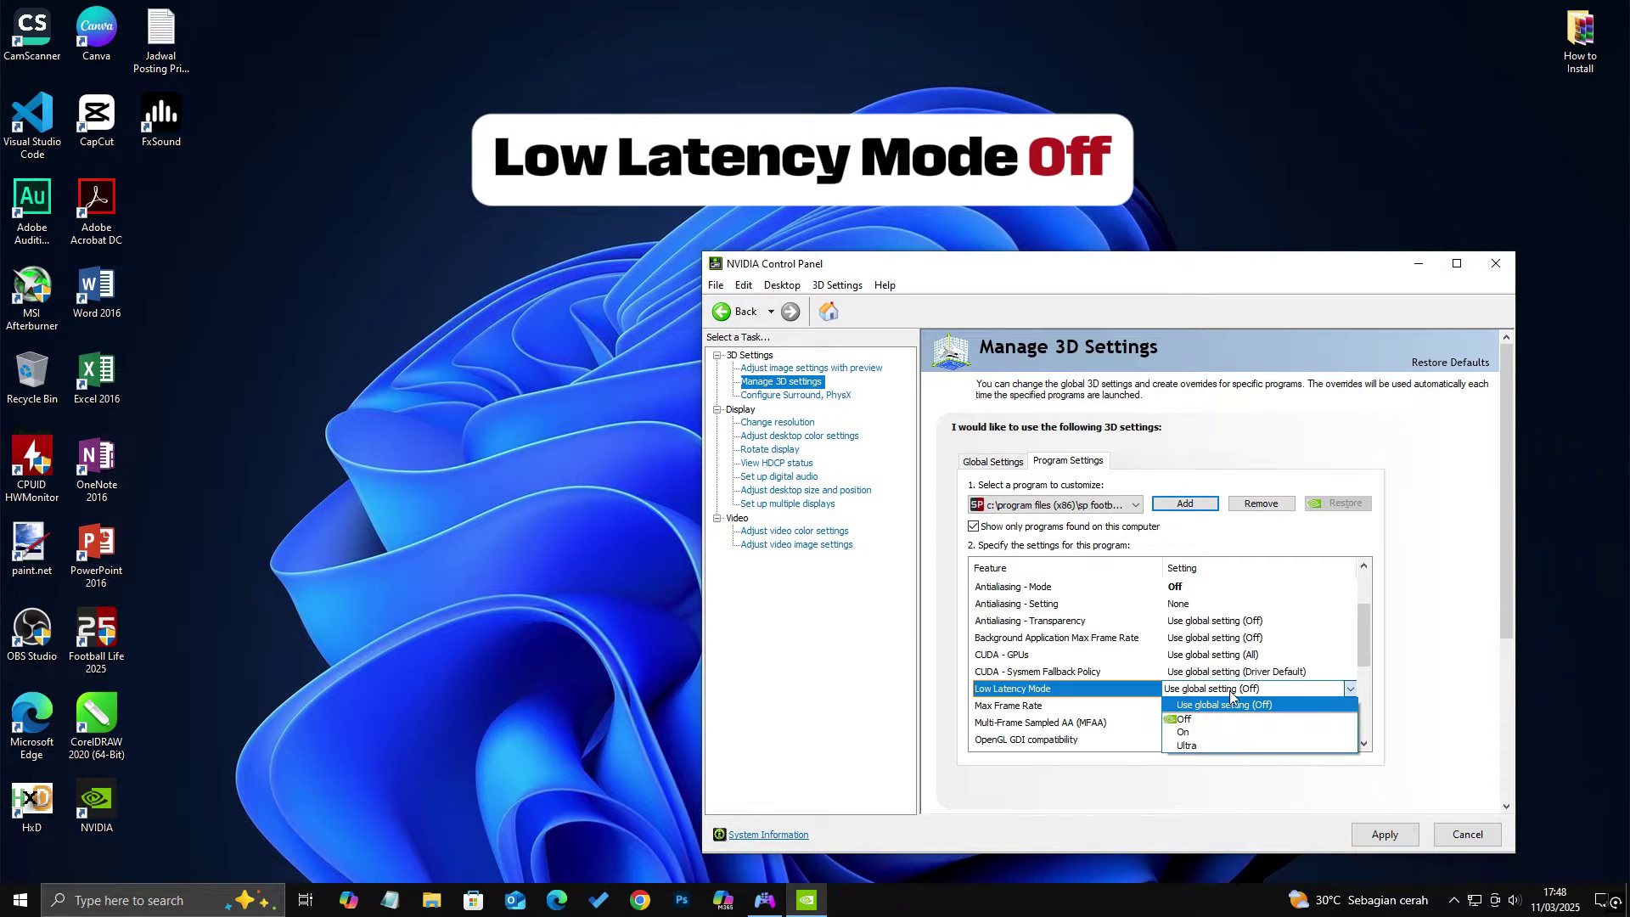
click(1186, 720)
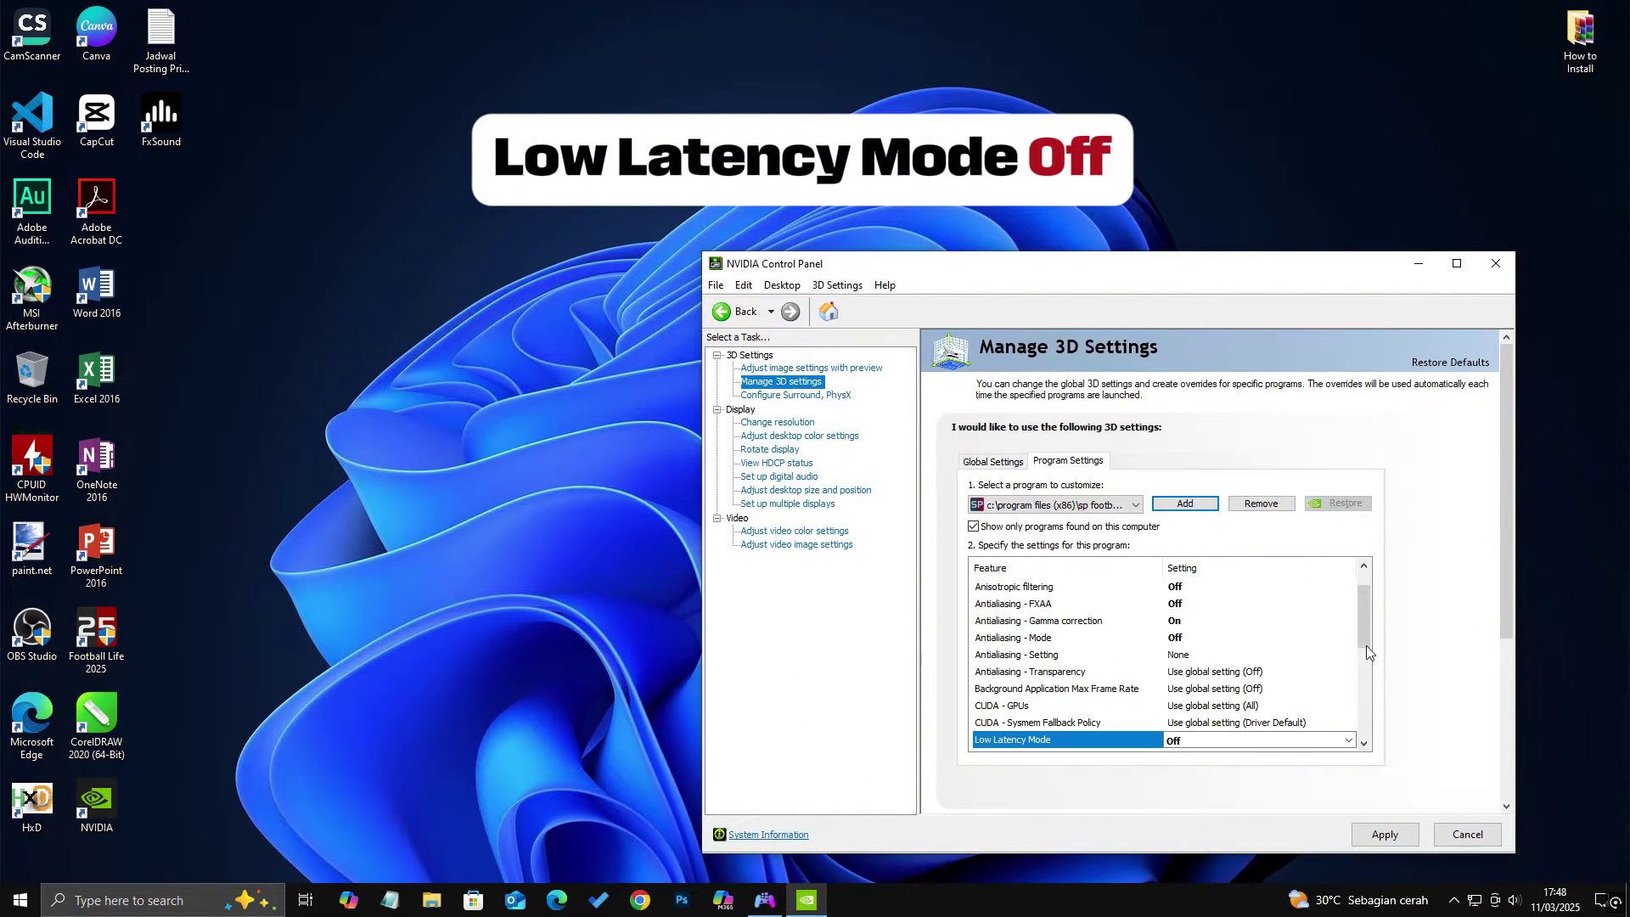
Step: Enable the Max Frame Rate limit for the game and set it to 60 FPS
scroll(1362, 655, down, 3)
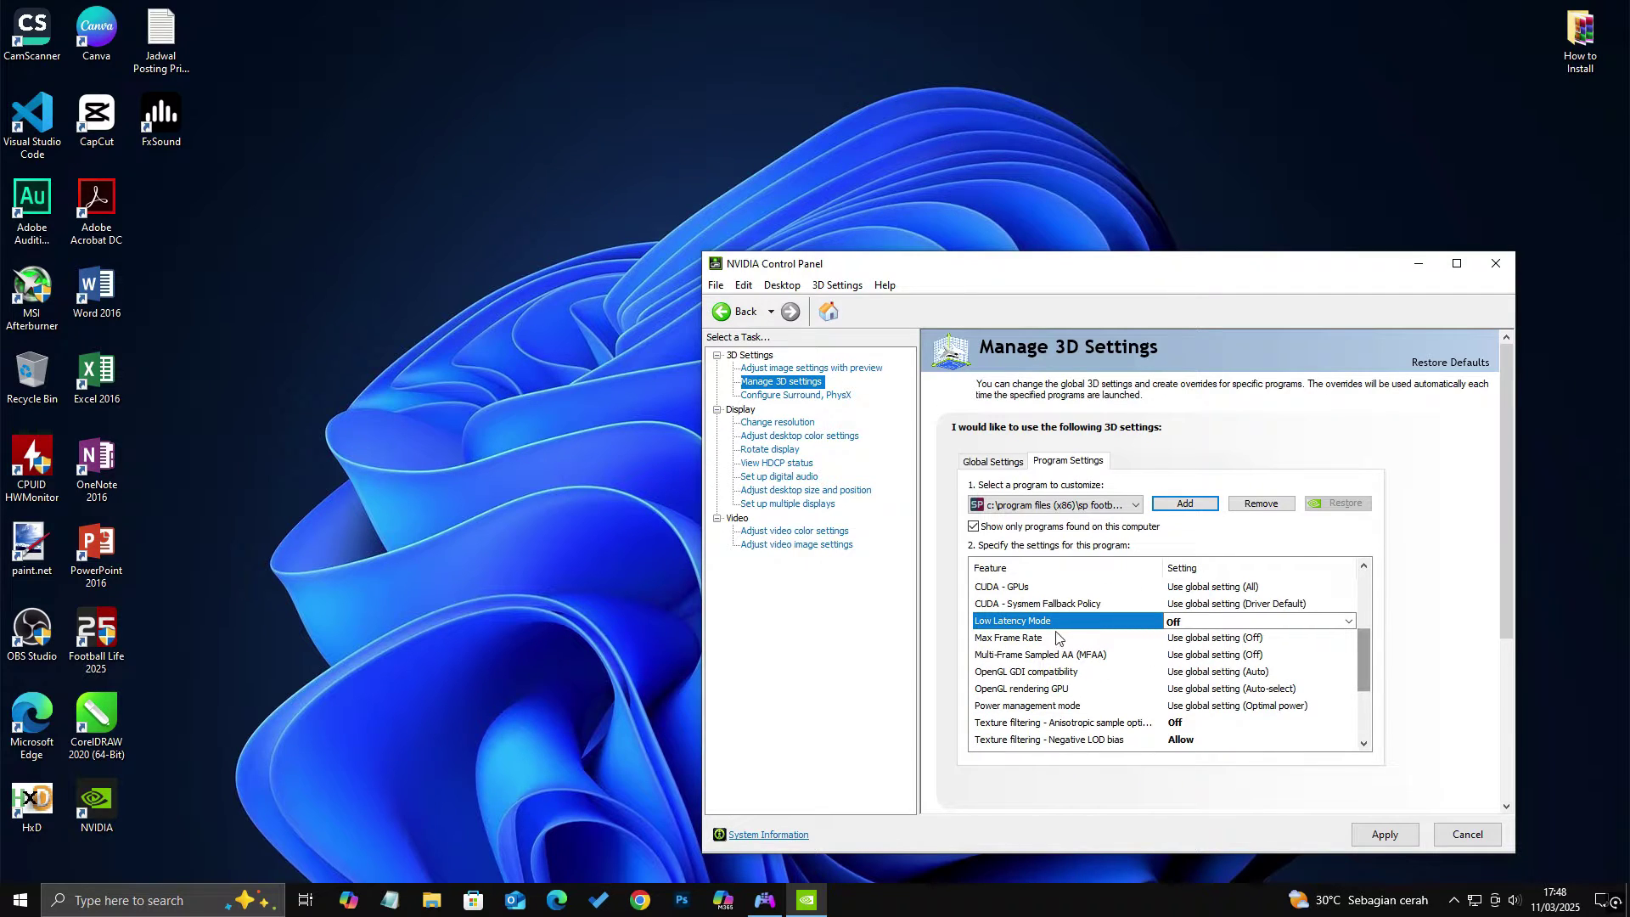
click(1197, 643)
click(1197, 643)
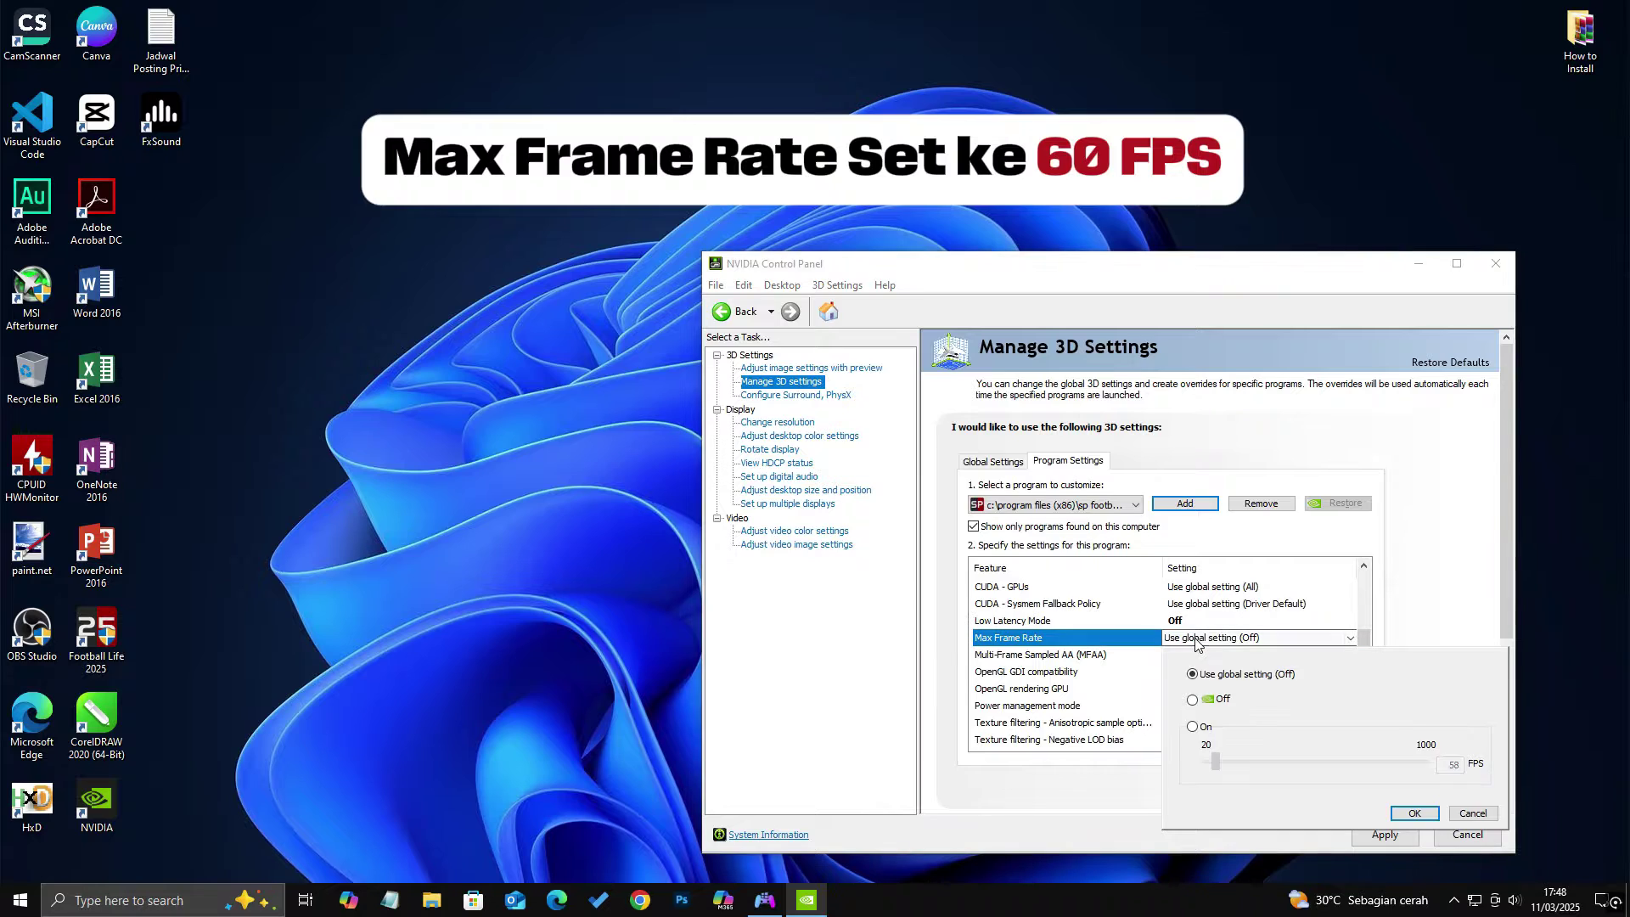
click(1193, 727)
double_click(1441, 766)
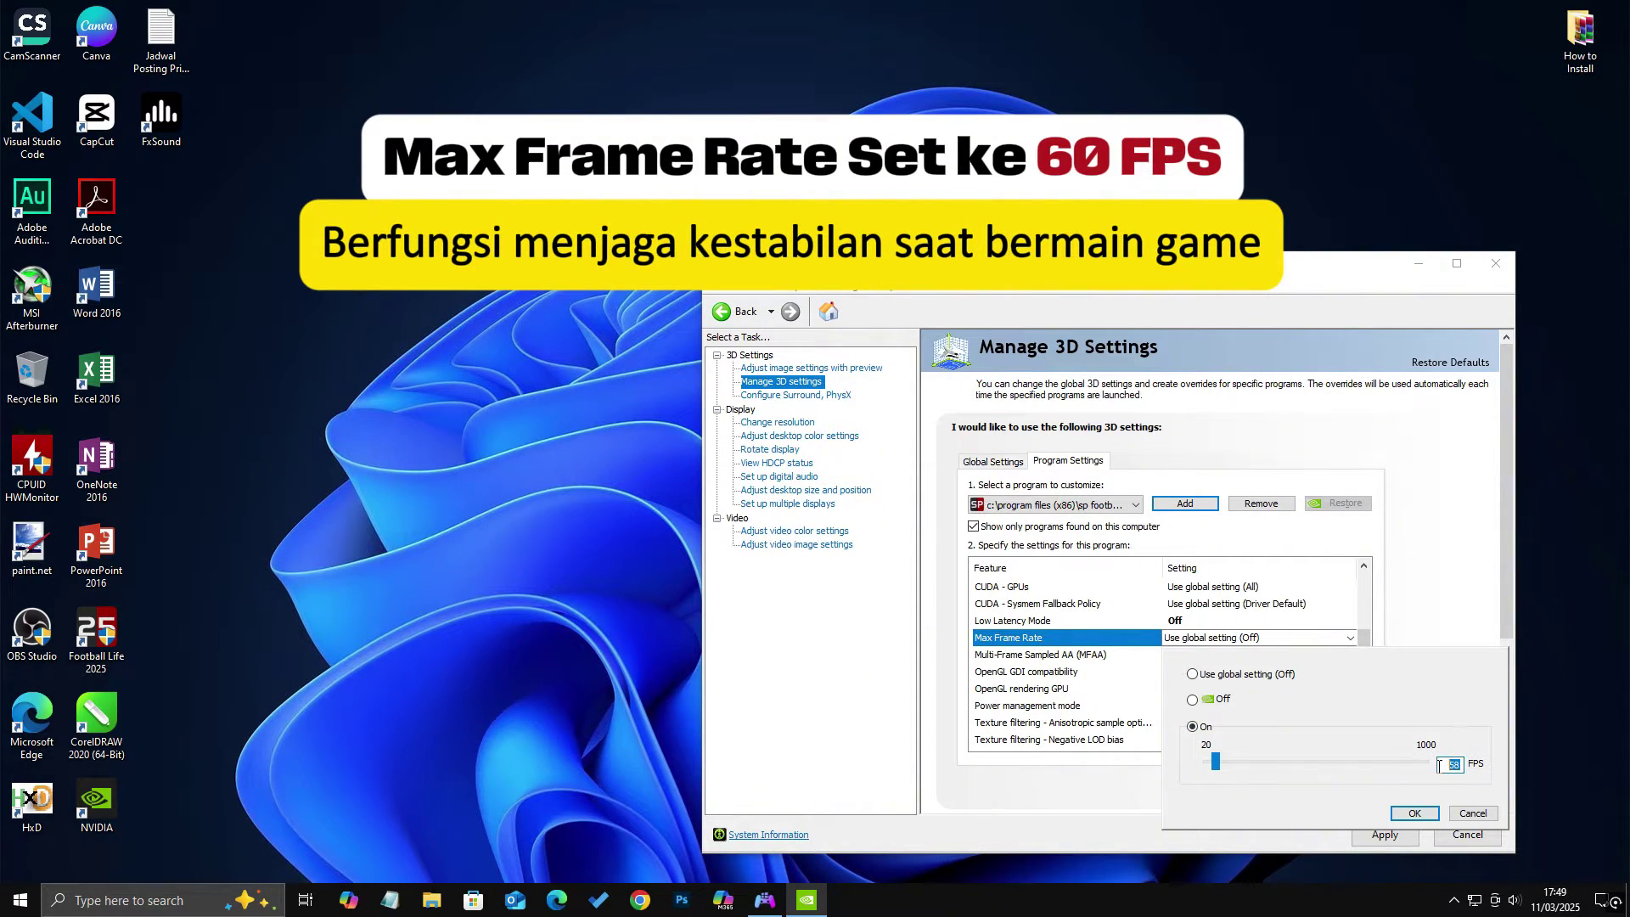
text(60)
click(1411, 813)
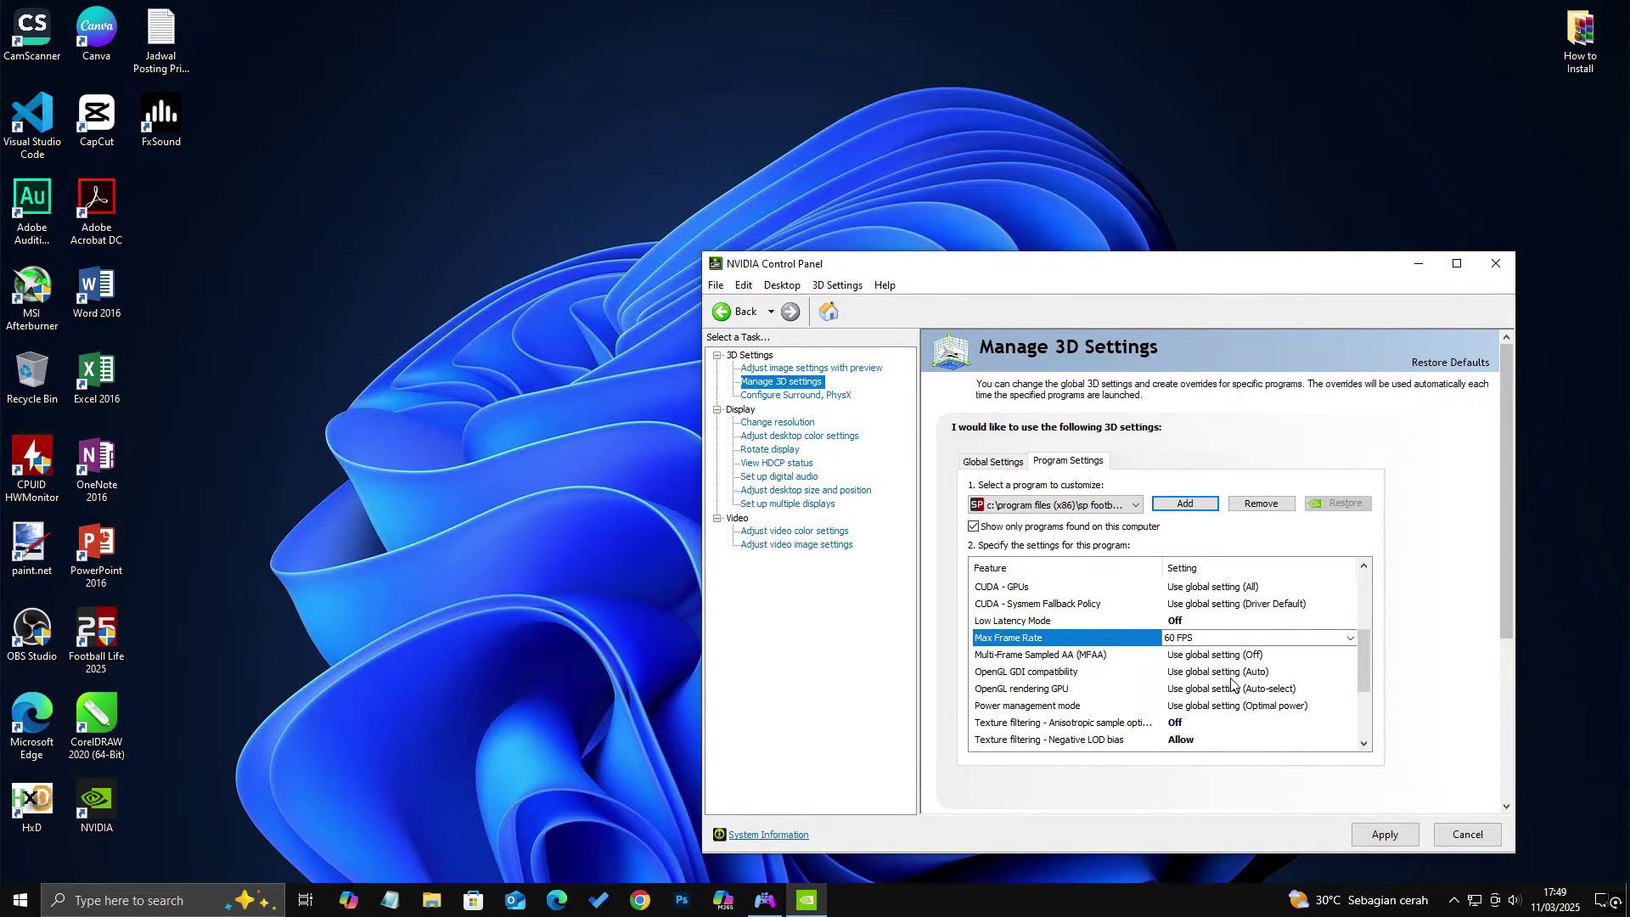
Step: Set OpenGL GDI compatibility to Prefer performance and the OpenGL rendering GPU to NVIDIA GeForce GTX 1050 Ti
click(1205, 672)
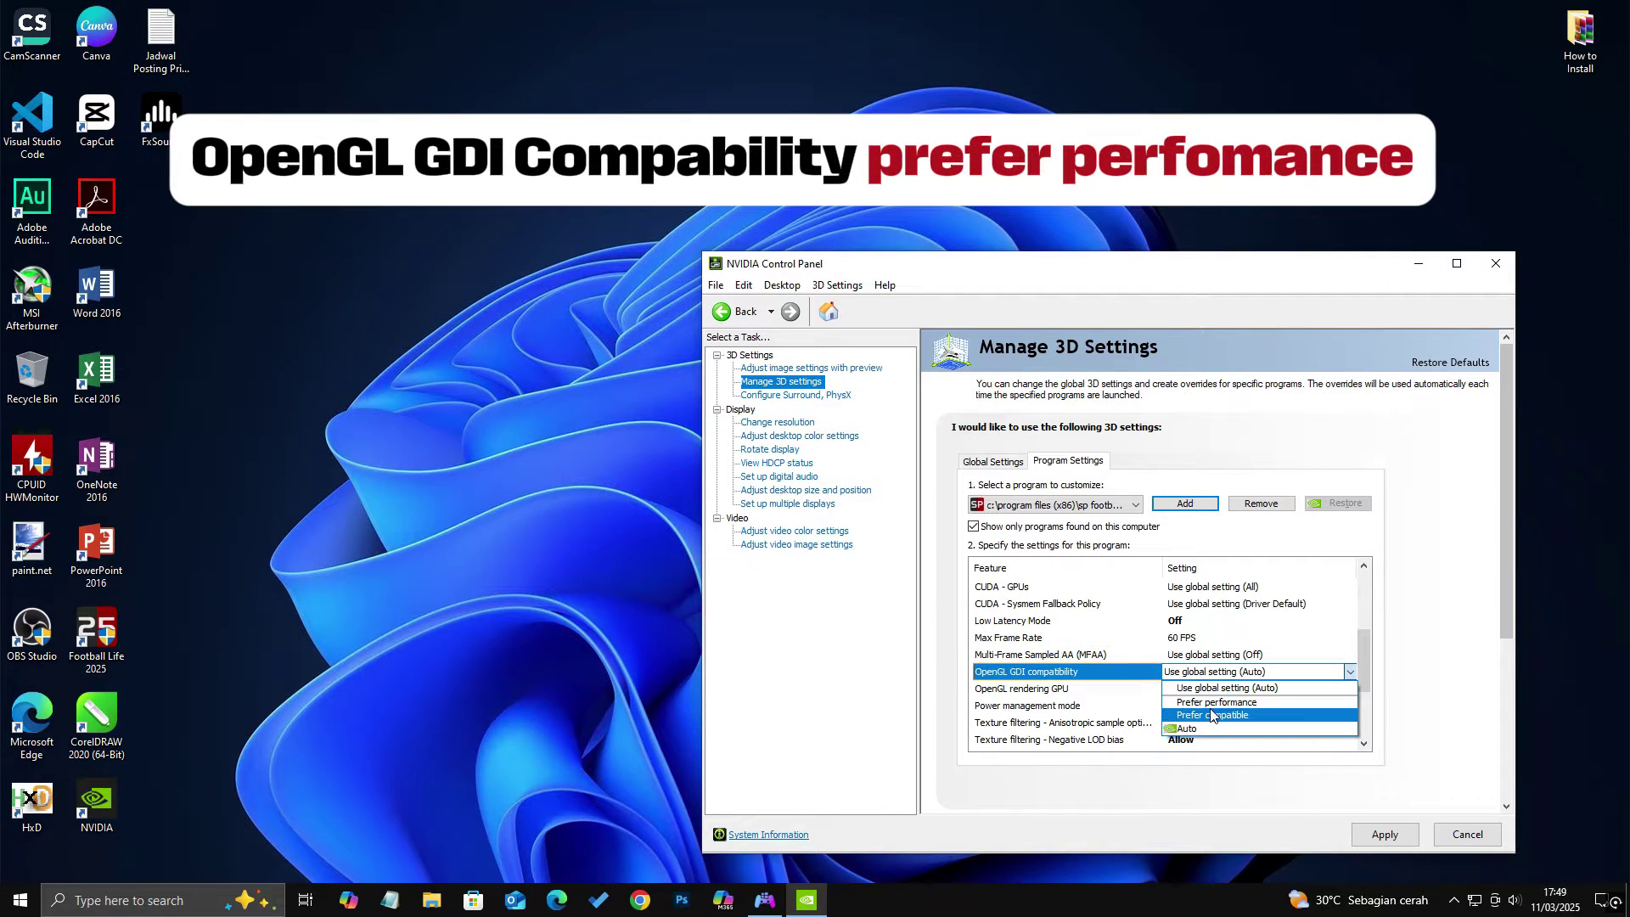
click(1217, 702)
scroll(1223, 705, up, 2)
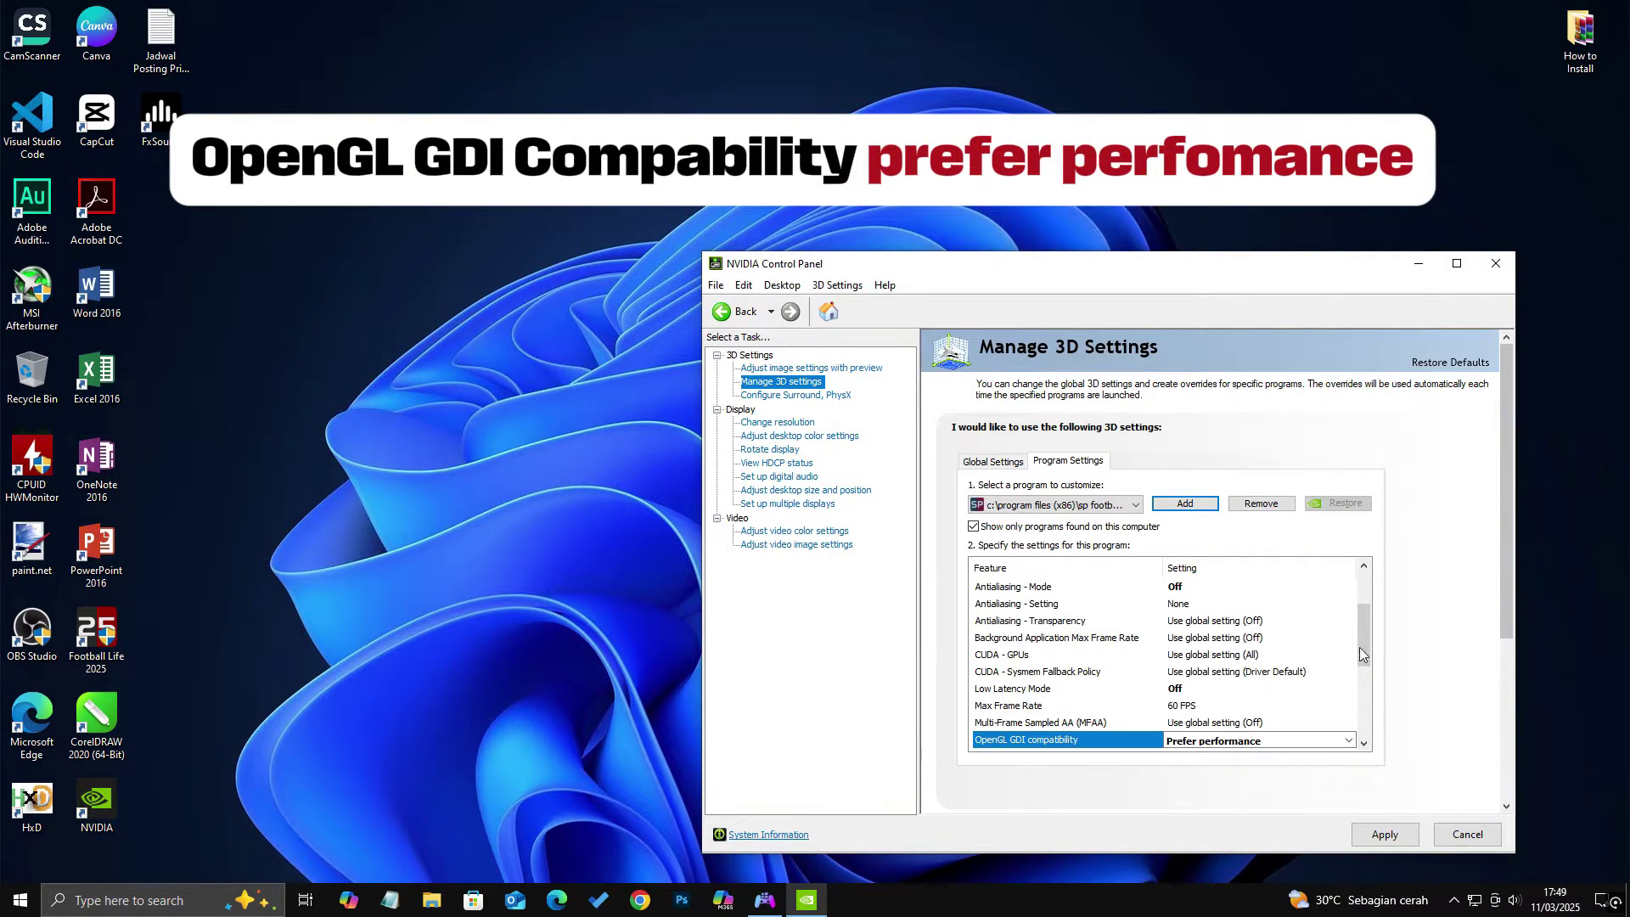
scroll(1369, 645, down, 2)
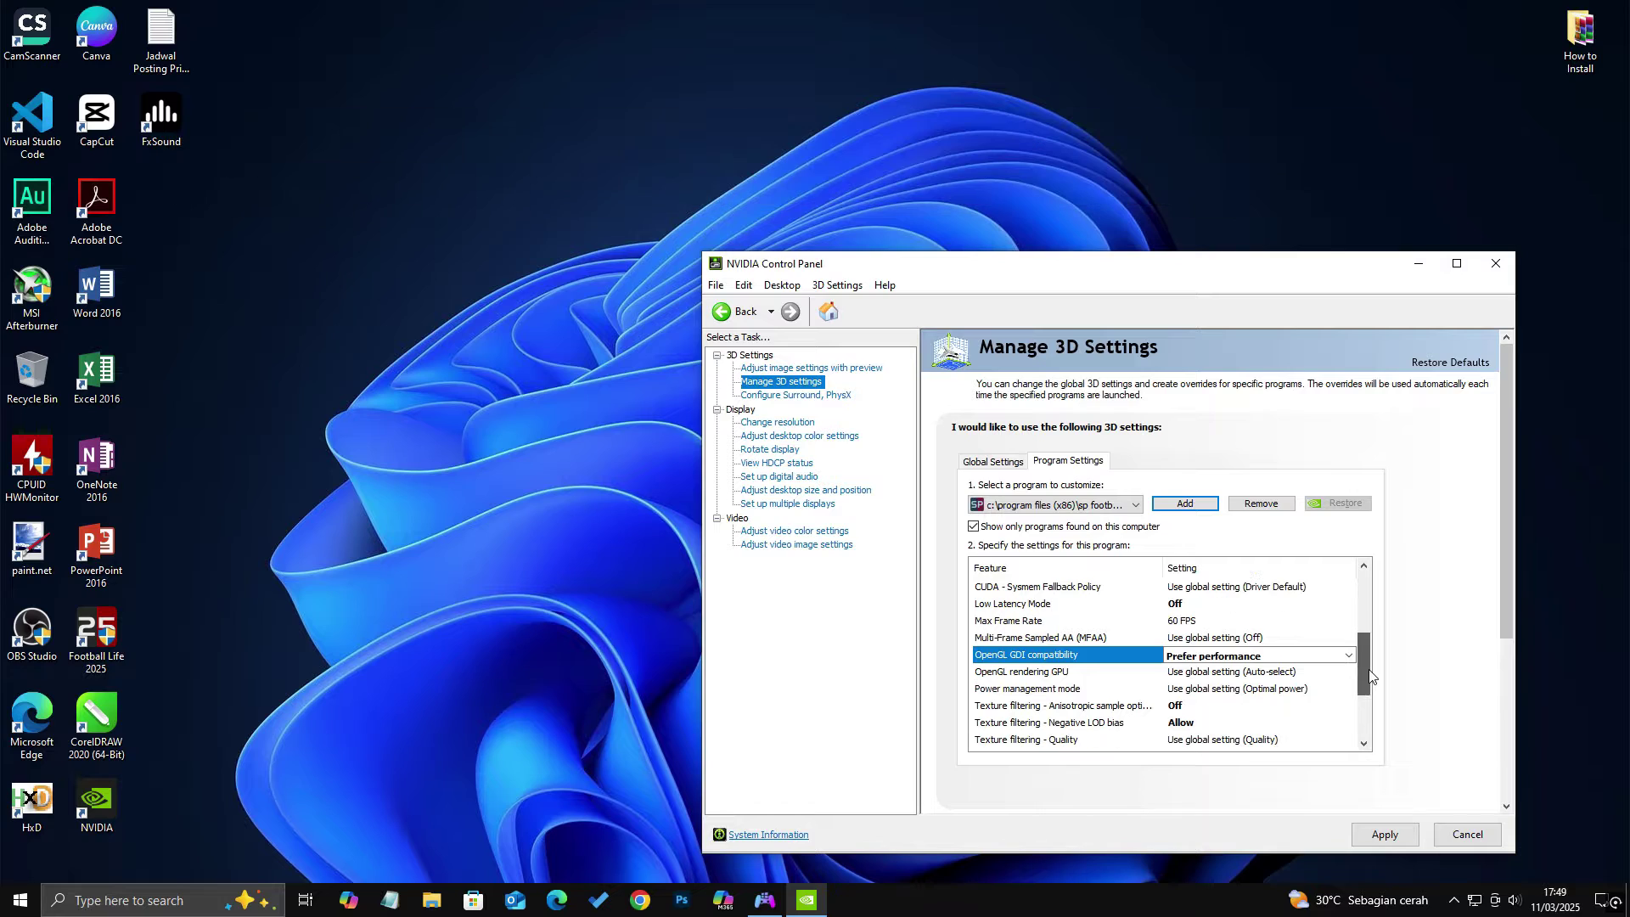
click(1247, 672)
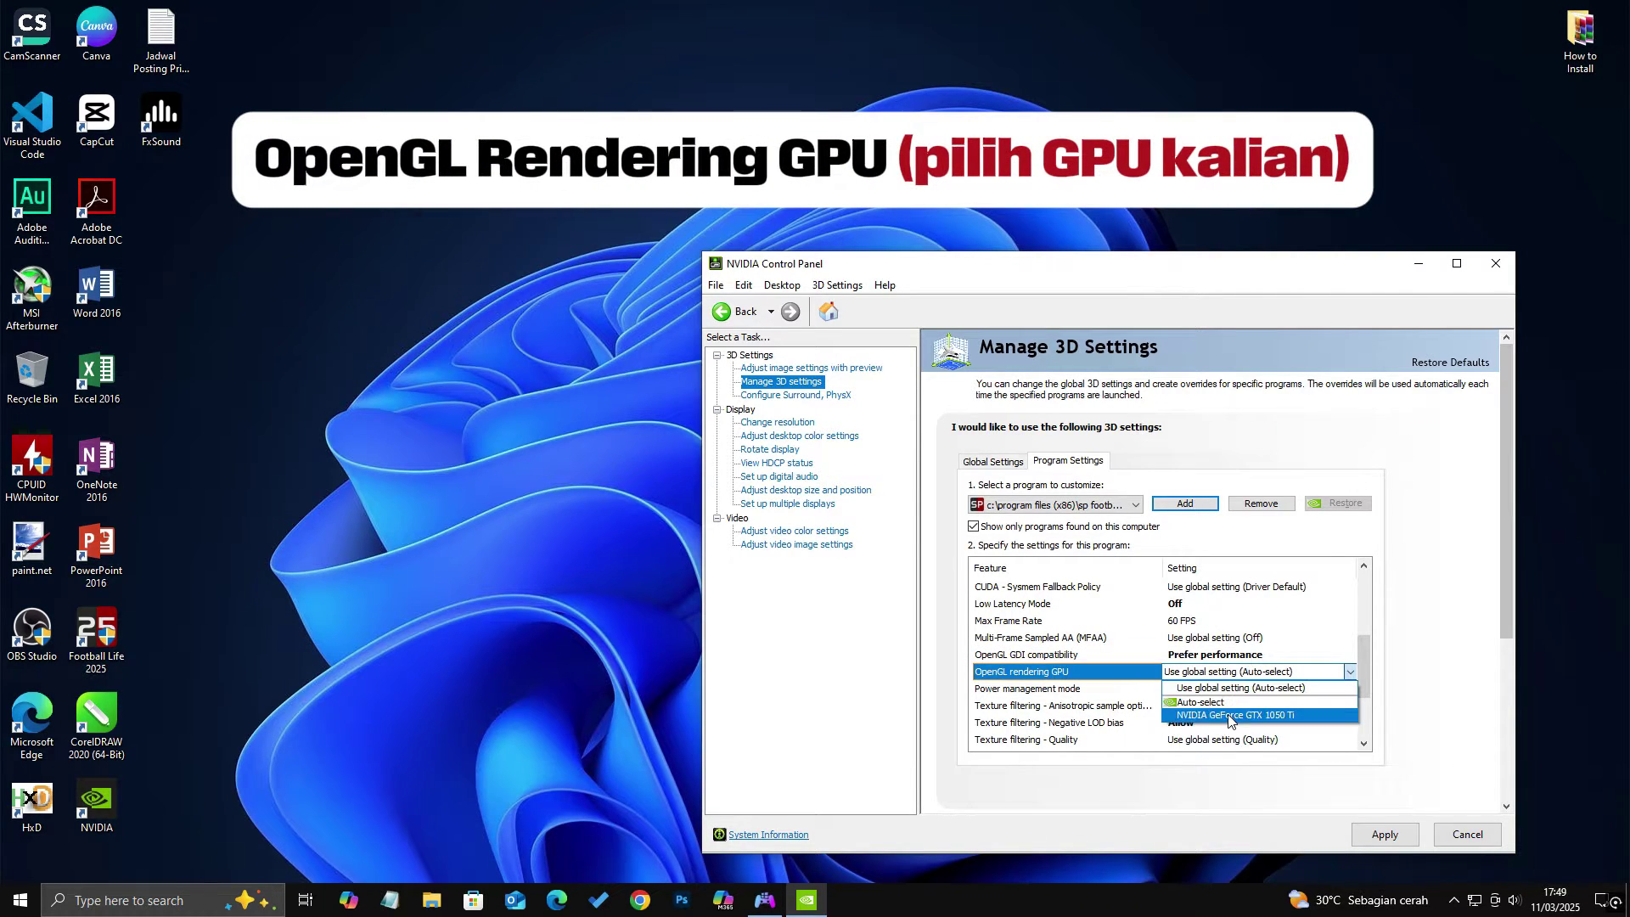
click(1226, 715)
Step: Set Power management mode to Prefer maximum performance and Texture filtering - Quality to High performance
drag(1358, 646, 1359, 674)
click(1217, 673)
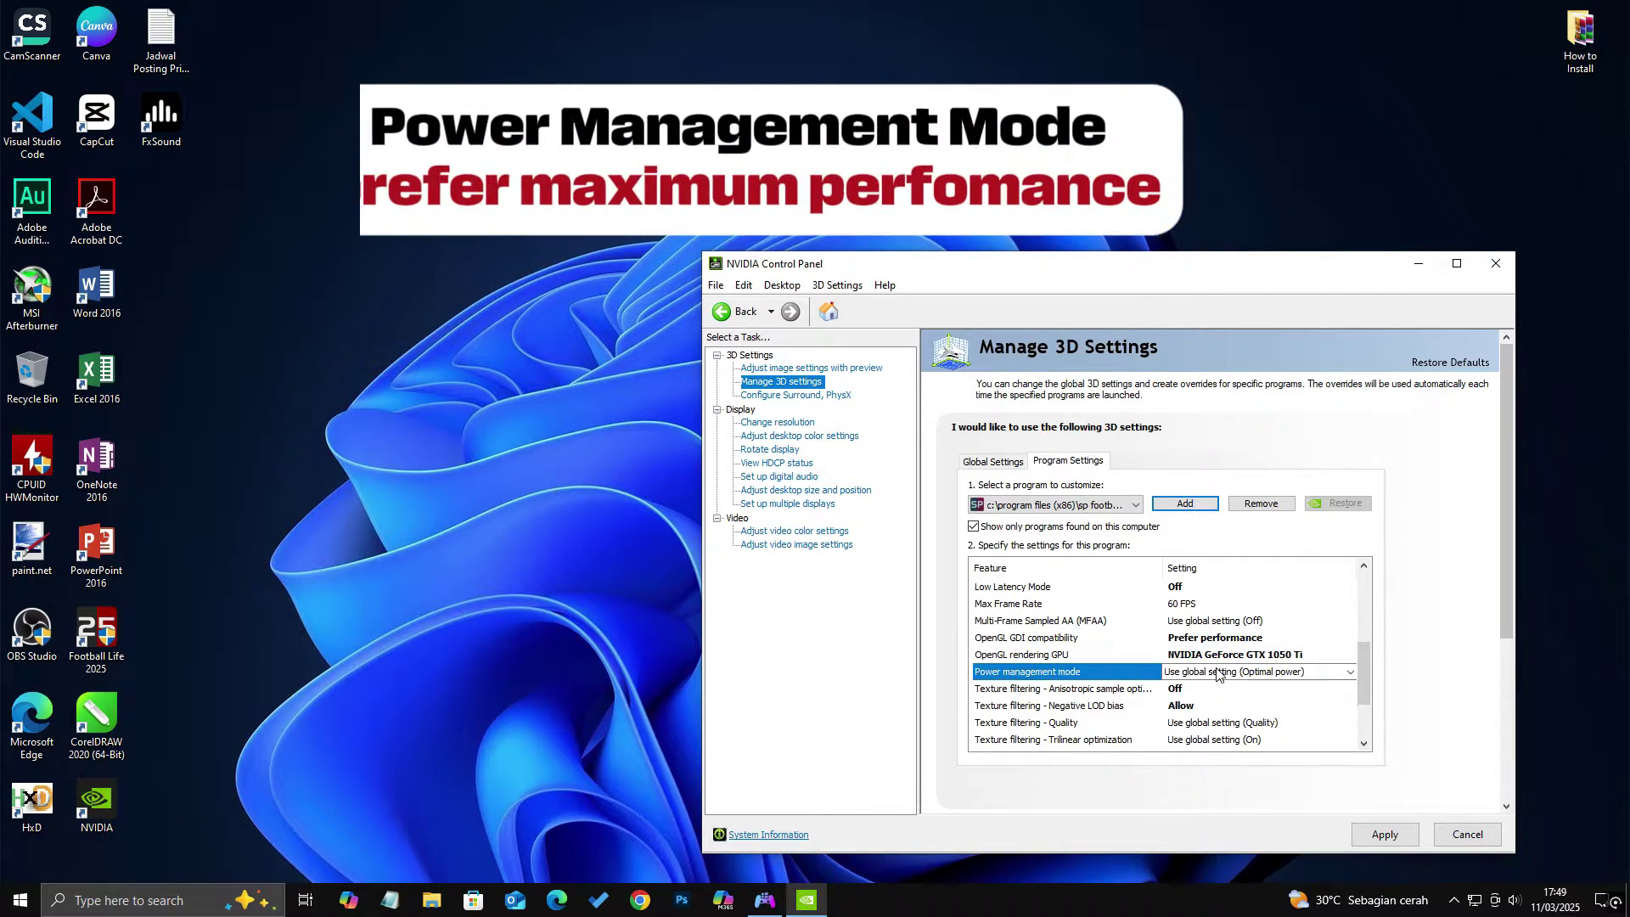
click(1220, 732)
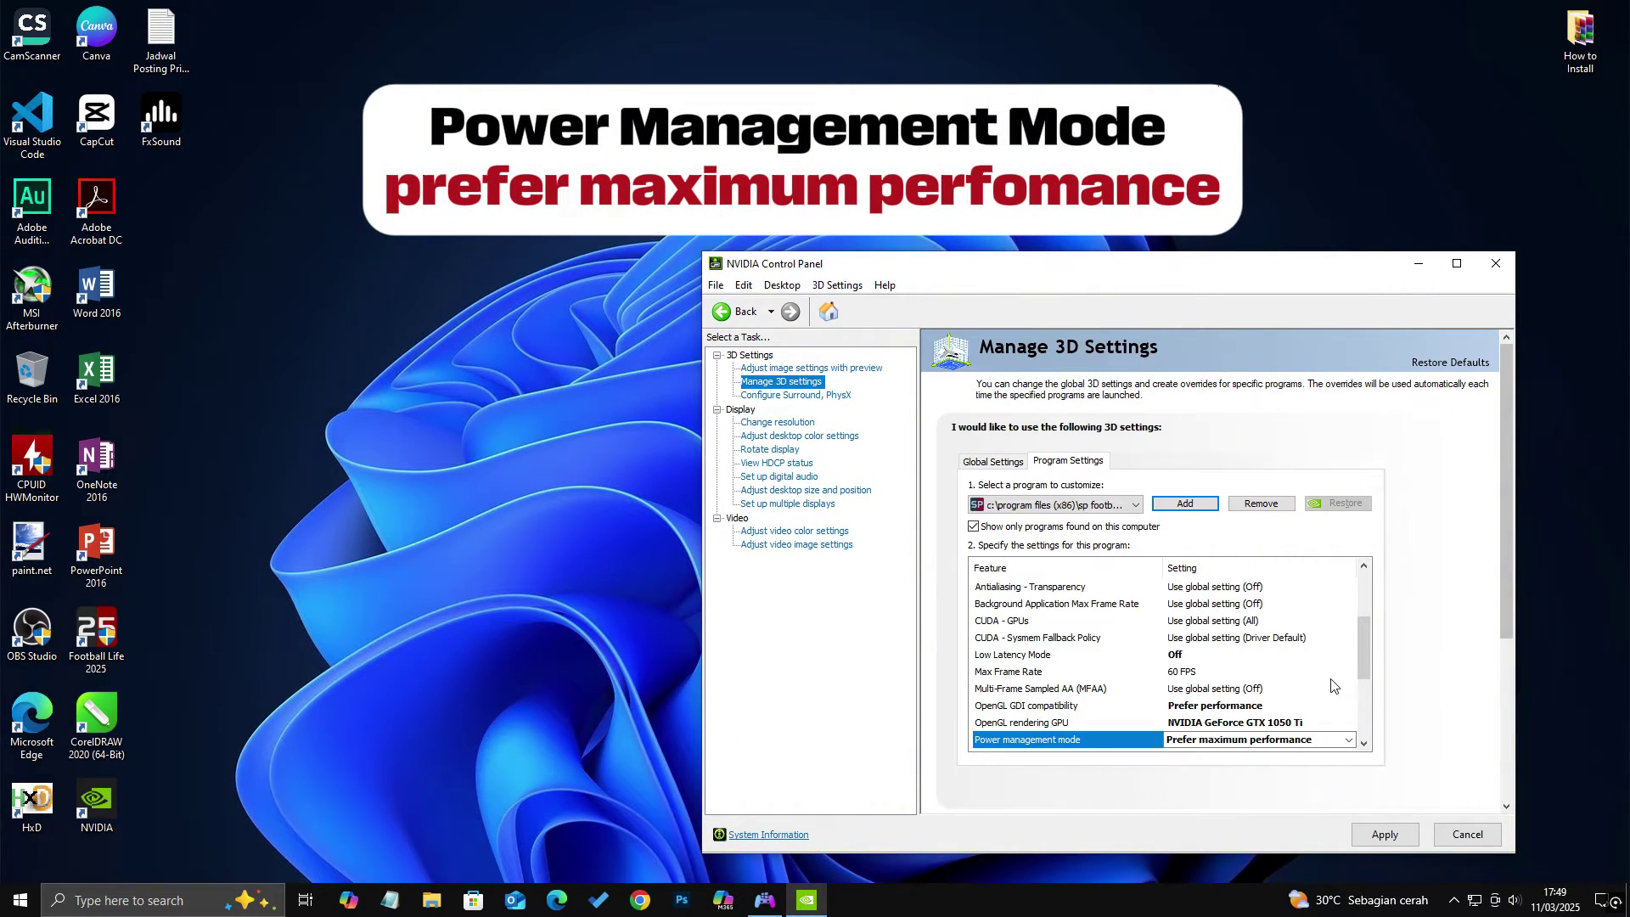
drag(1358, 654, 1357, 685)
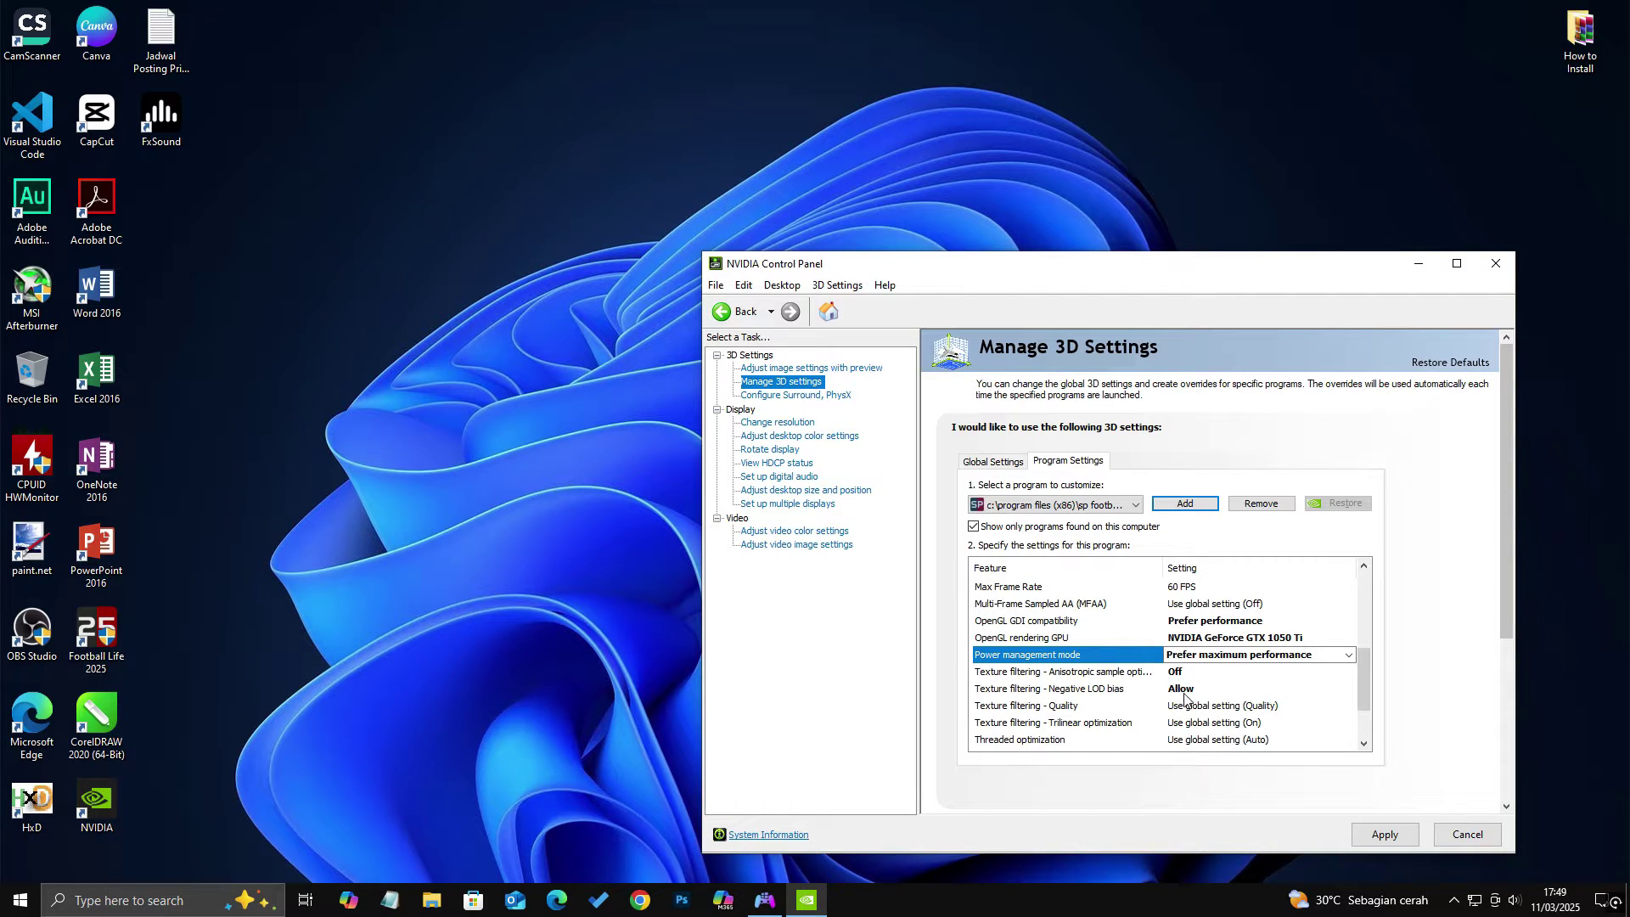
click(1225, 707)
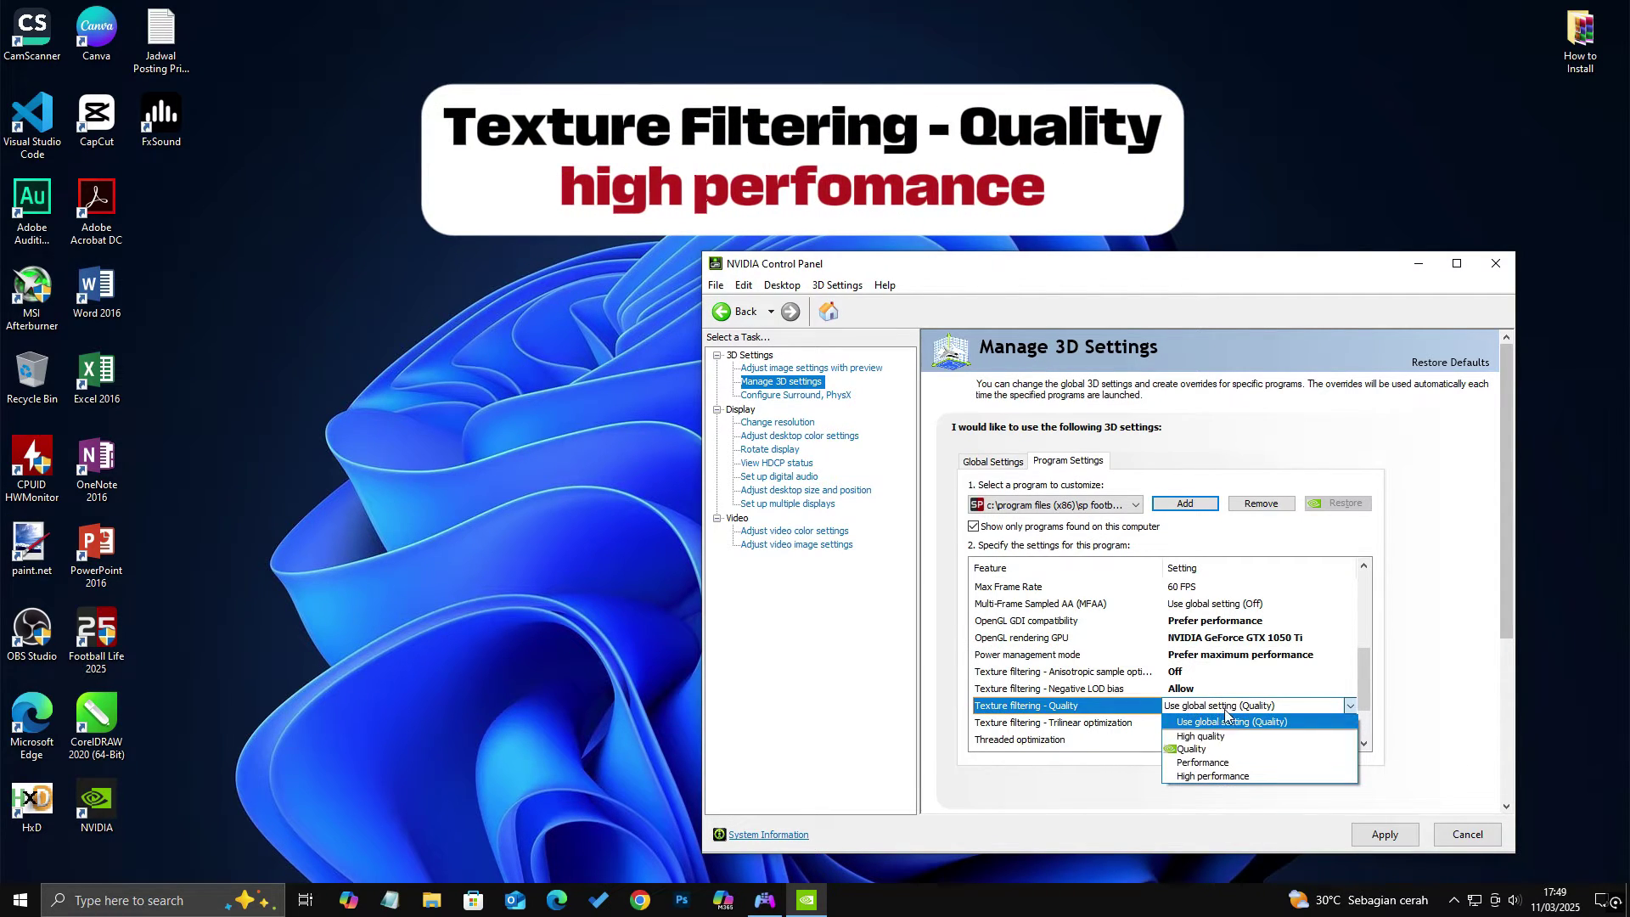
click(1224, 776)
Step: Set Threaded optimization to On in the game's 3D settings
drag(1357, 665, 1357, 701)
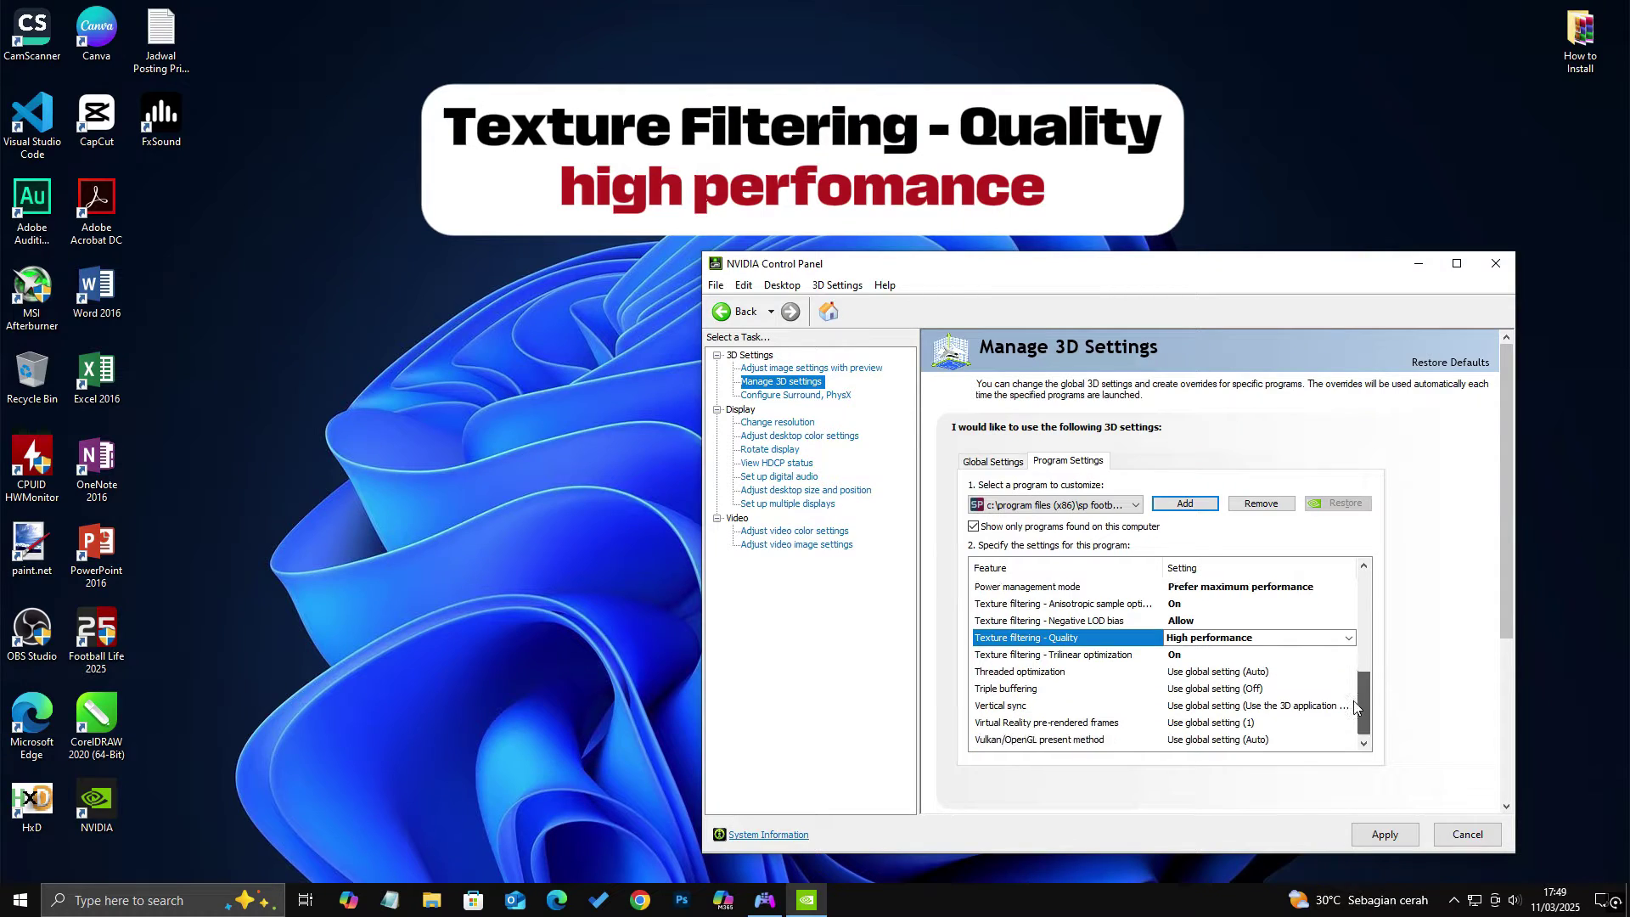
click(1204, 677)
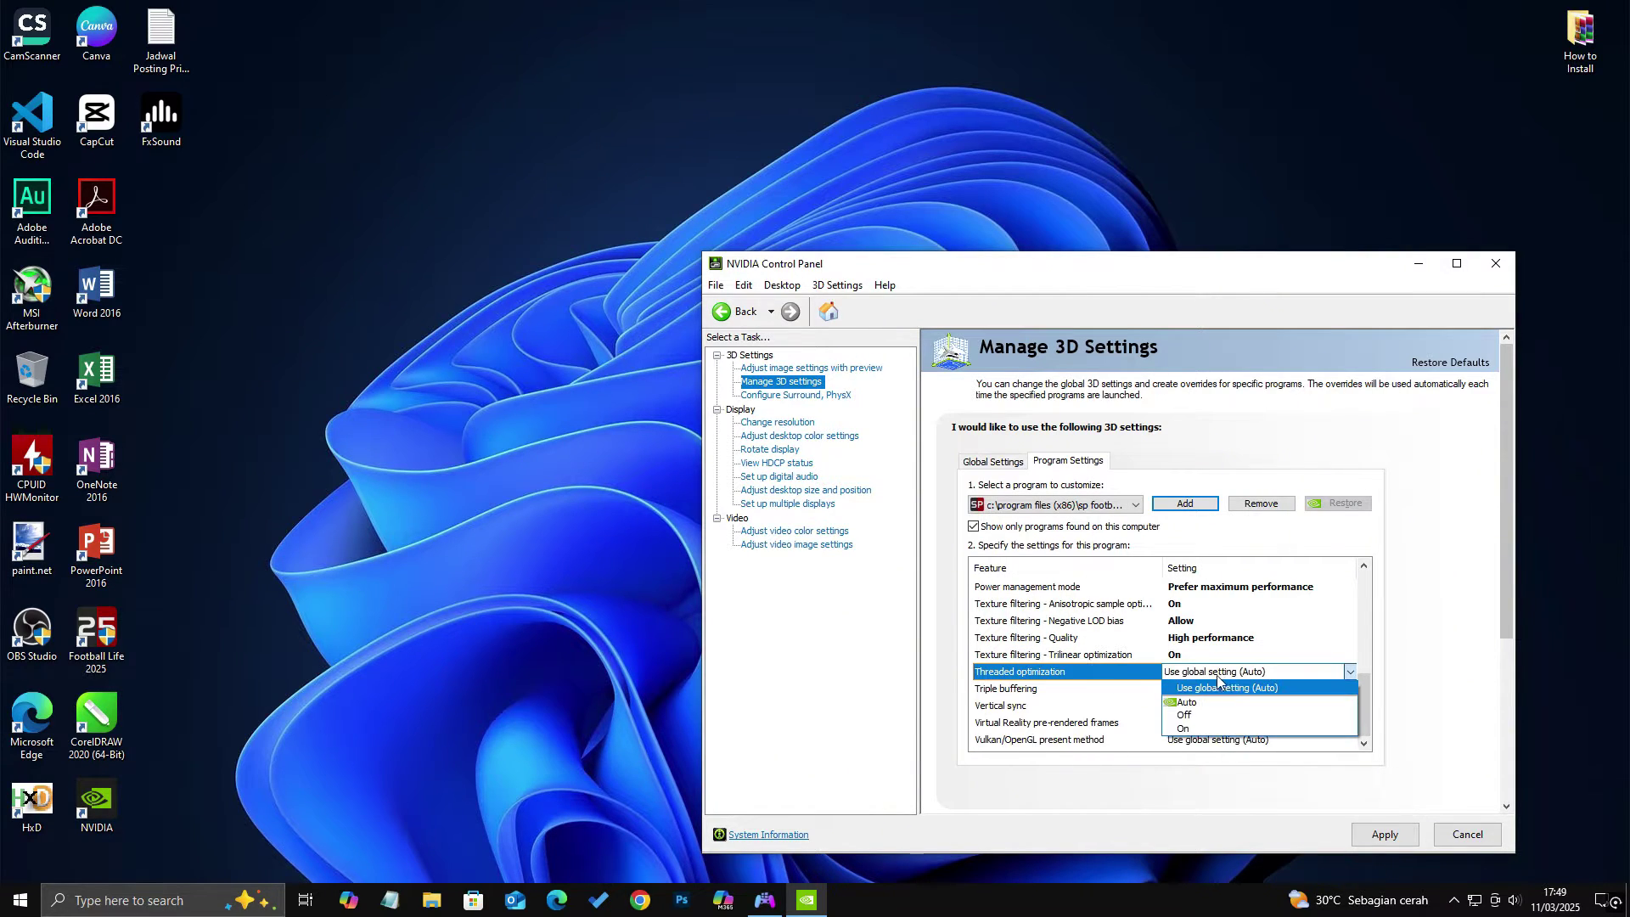
click(1191, 732)
Step: Set Vertical sync to On in the game's 3D program settings
drag(1363, 676, 1363, 702)
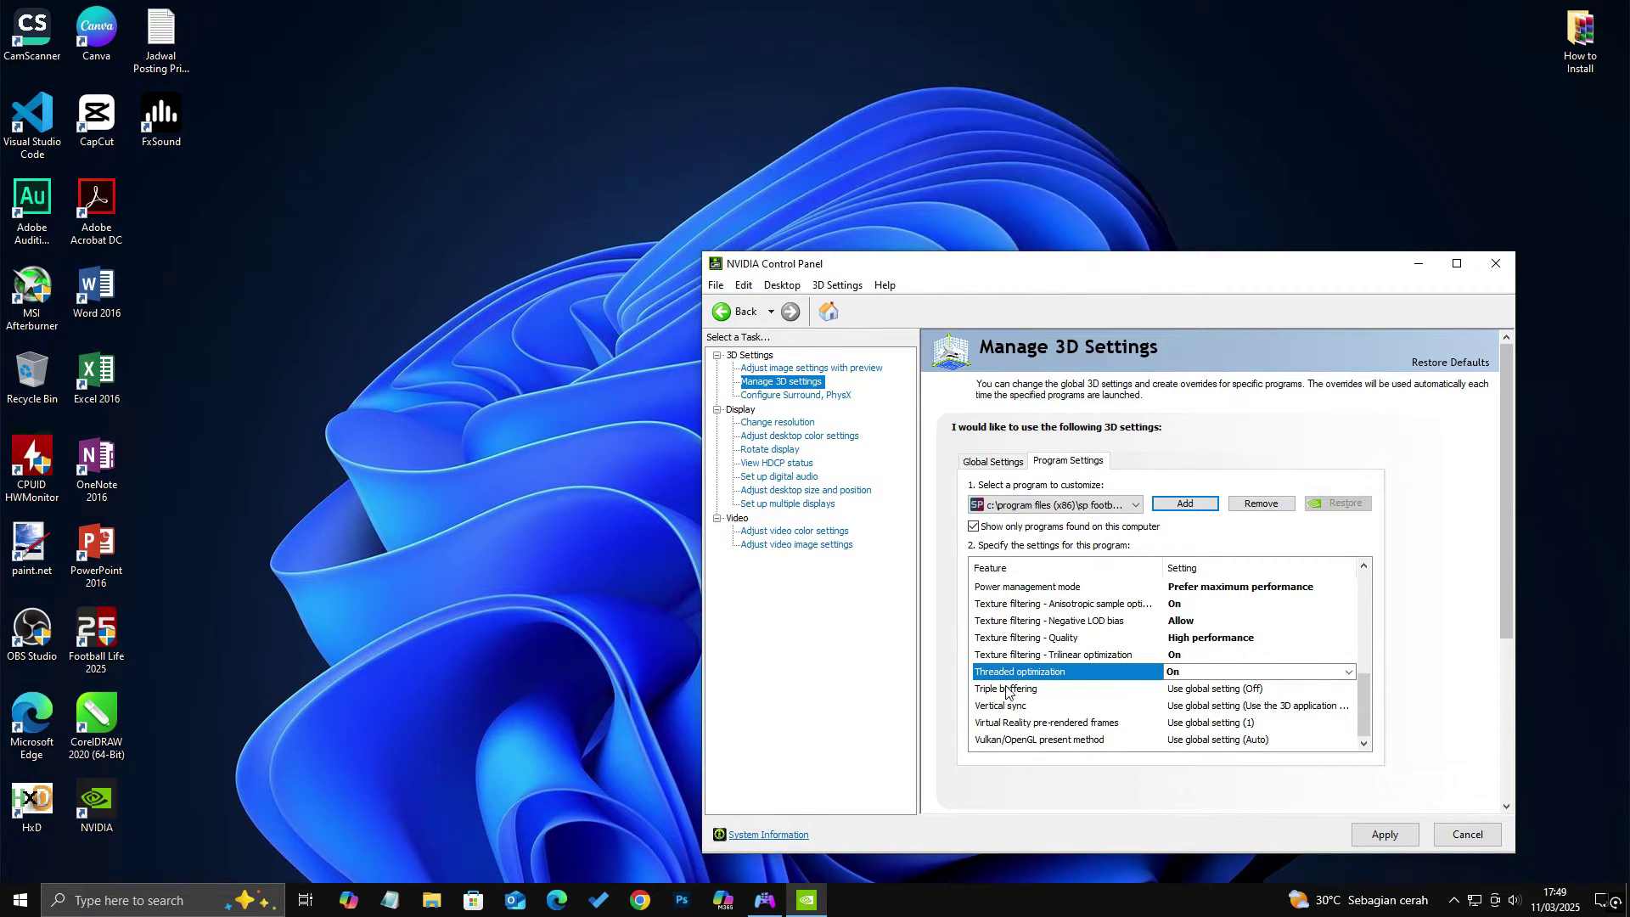
click(1195, 707)
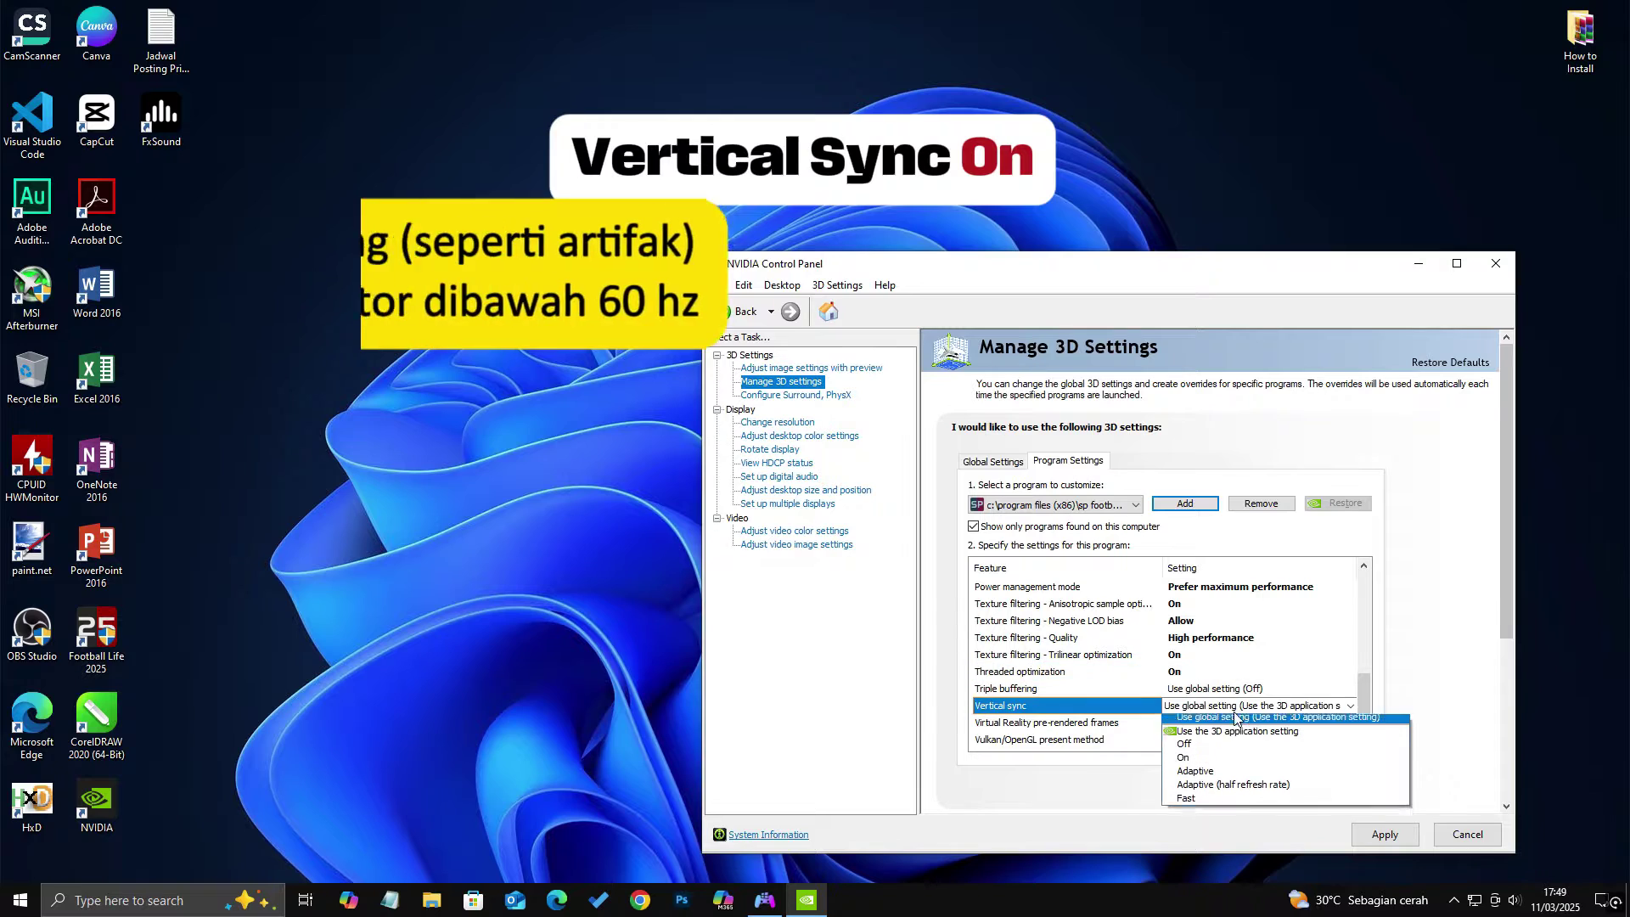
click(1206, 767)
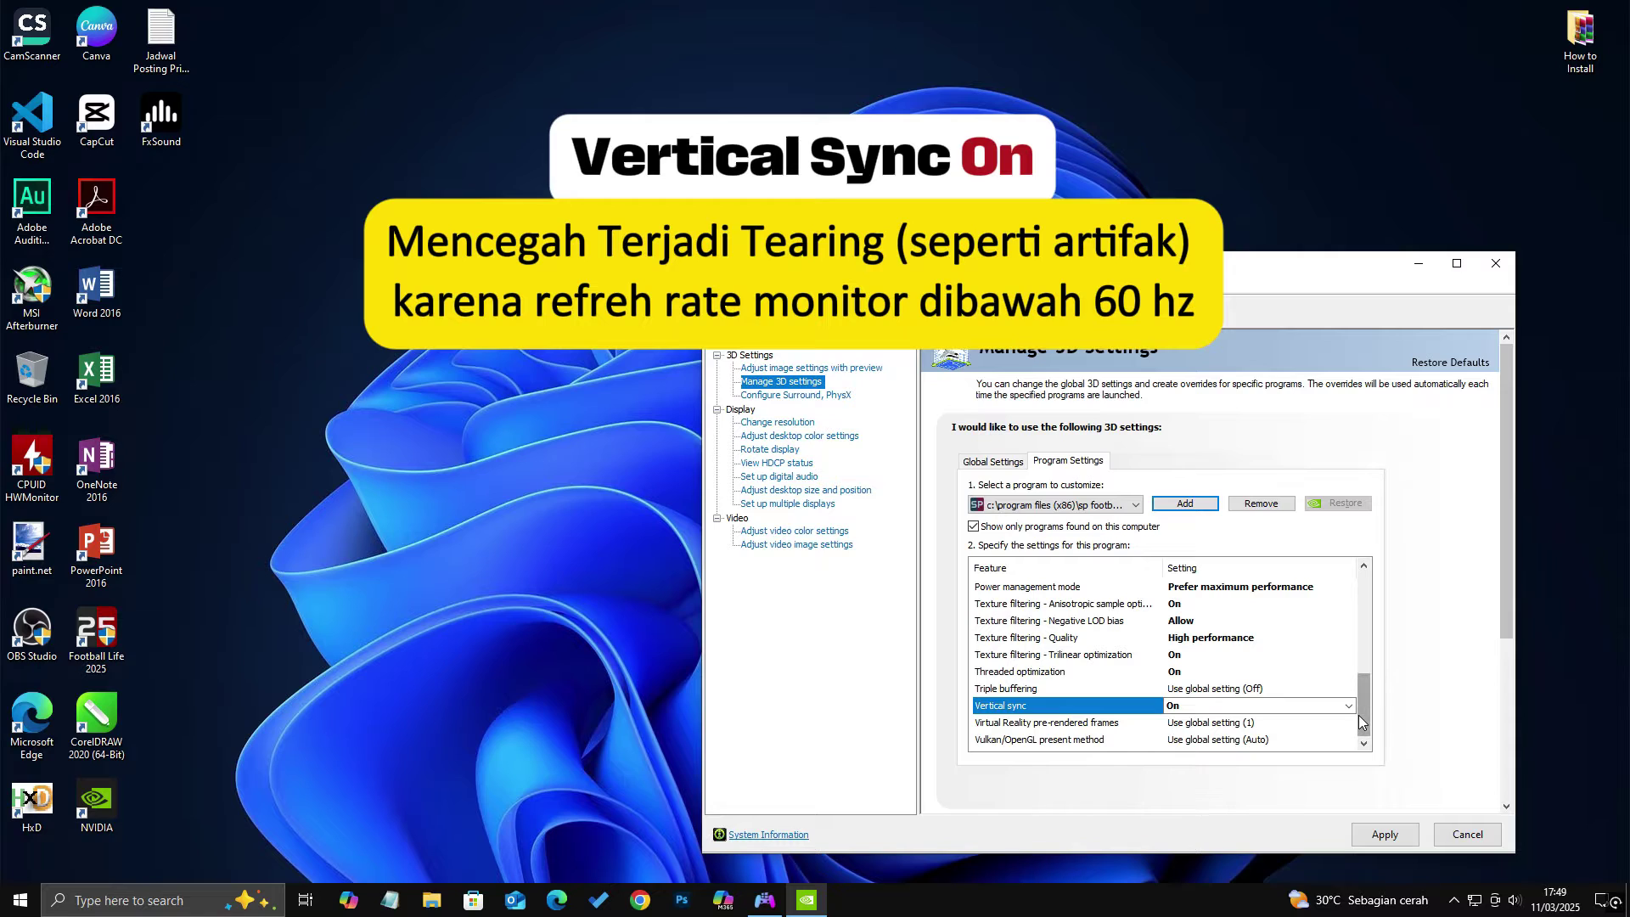
Step: Apply the game's 3D program settings, review the saved values and close NVIDIA Control Panel
drag(1360, 720, 1386, 679)
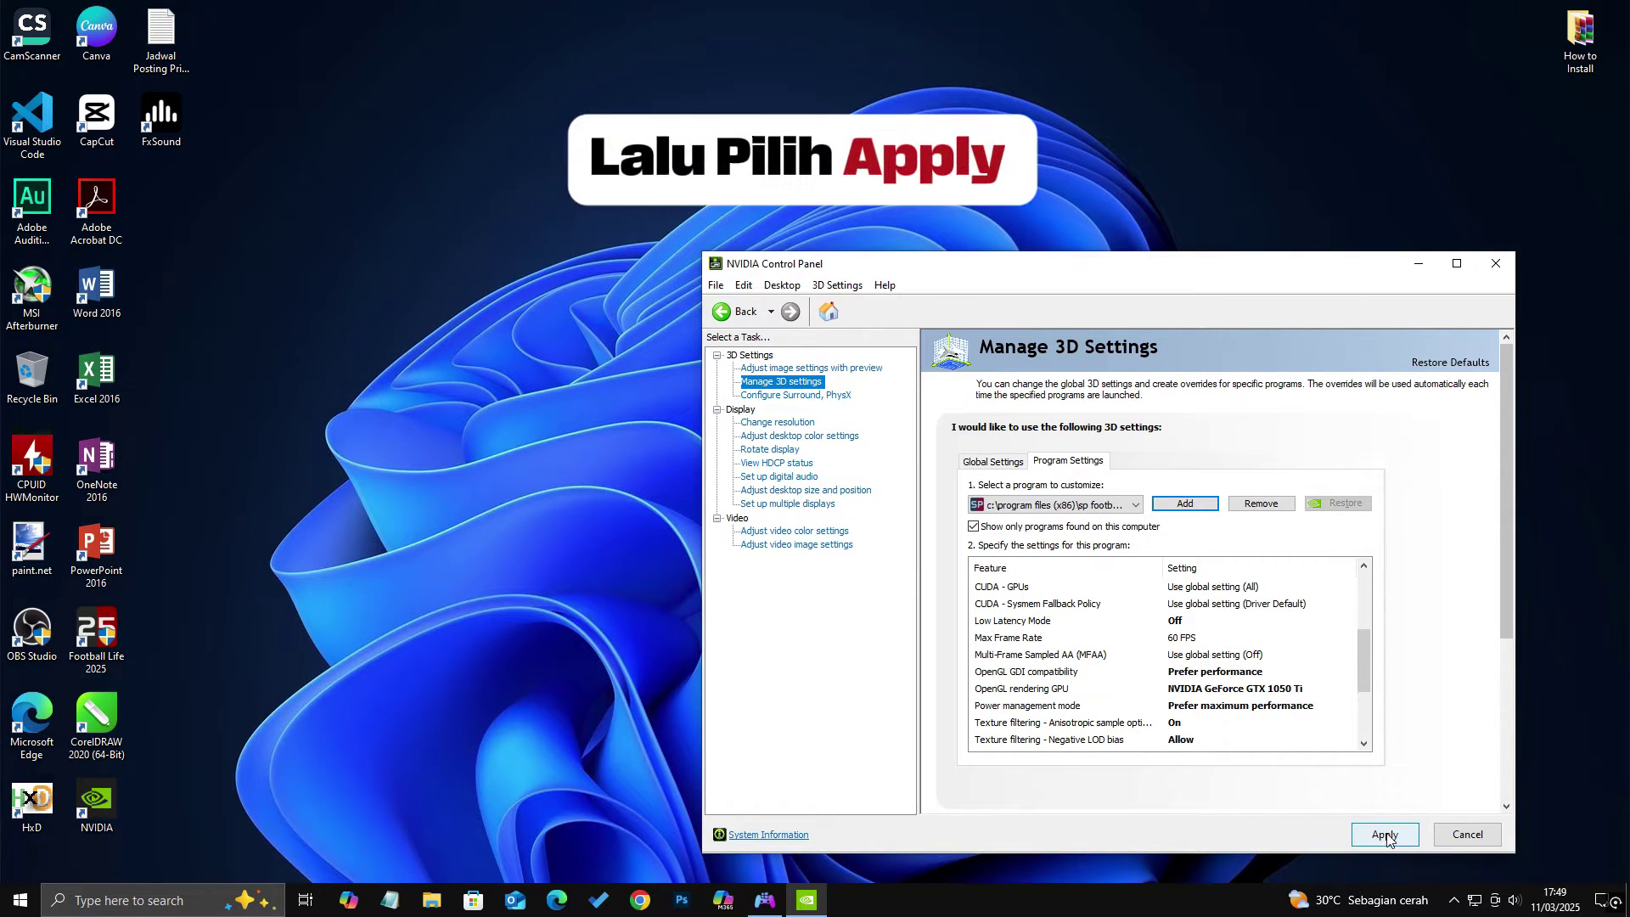
click(1387, 837)
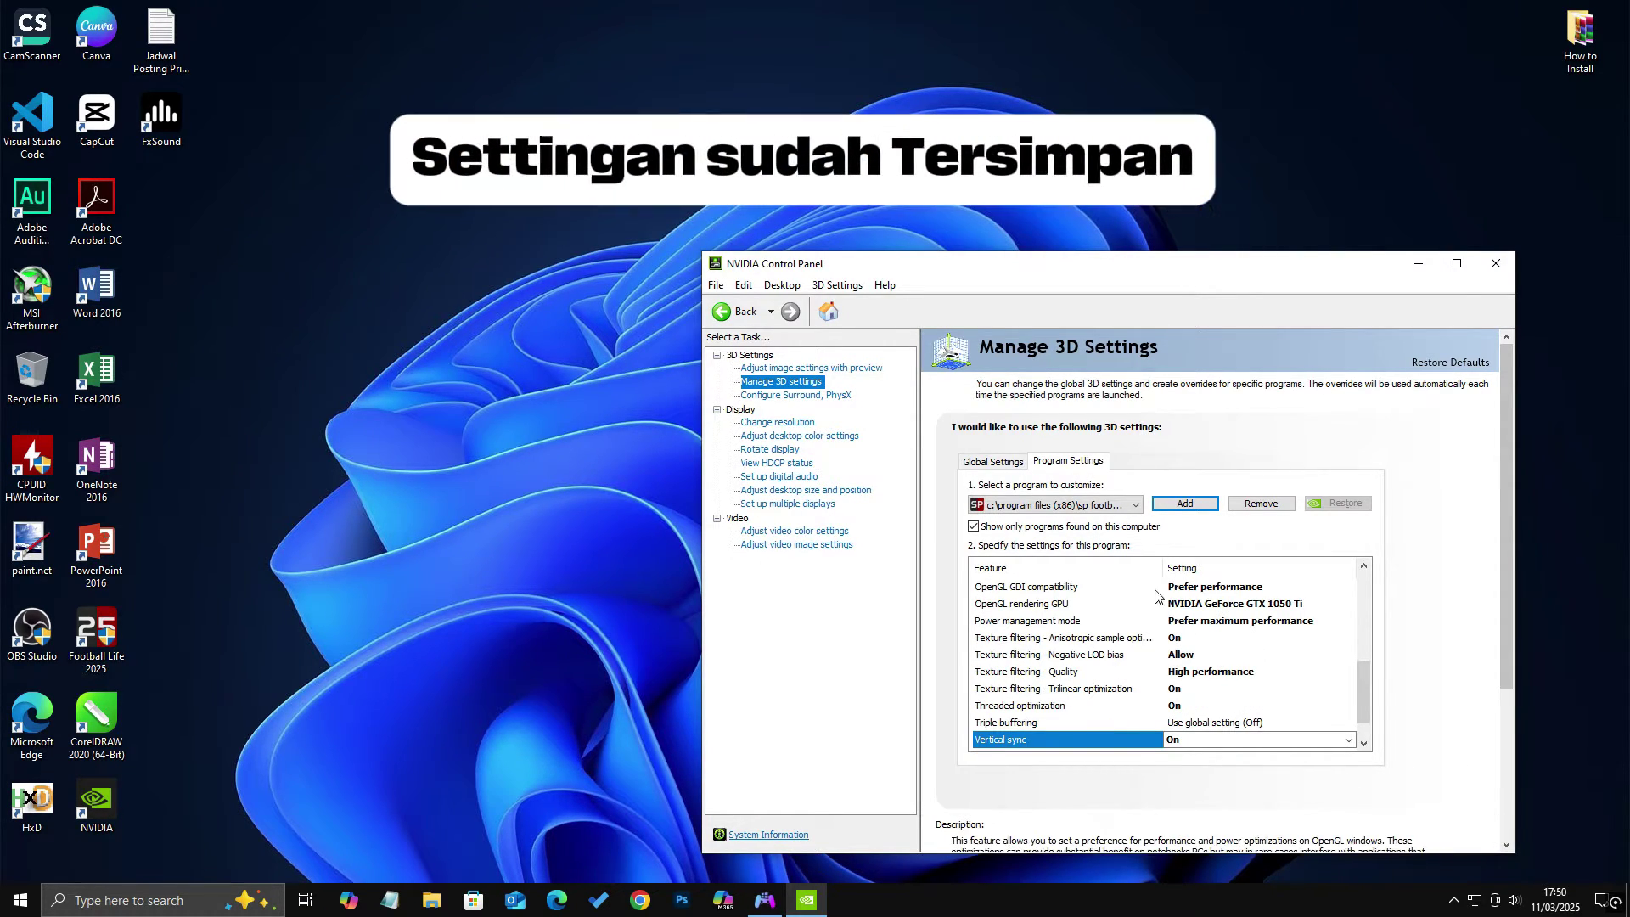
scroll(1284, 676, down, 1)
scroll(1285, 677, up, 5)
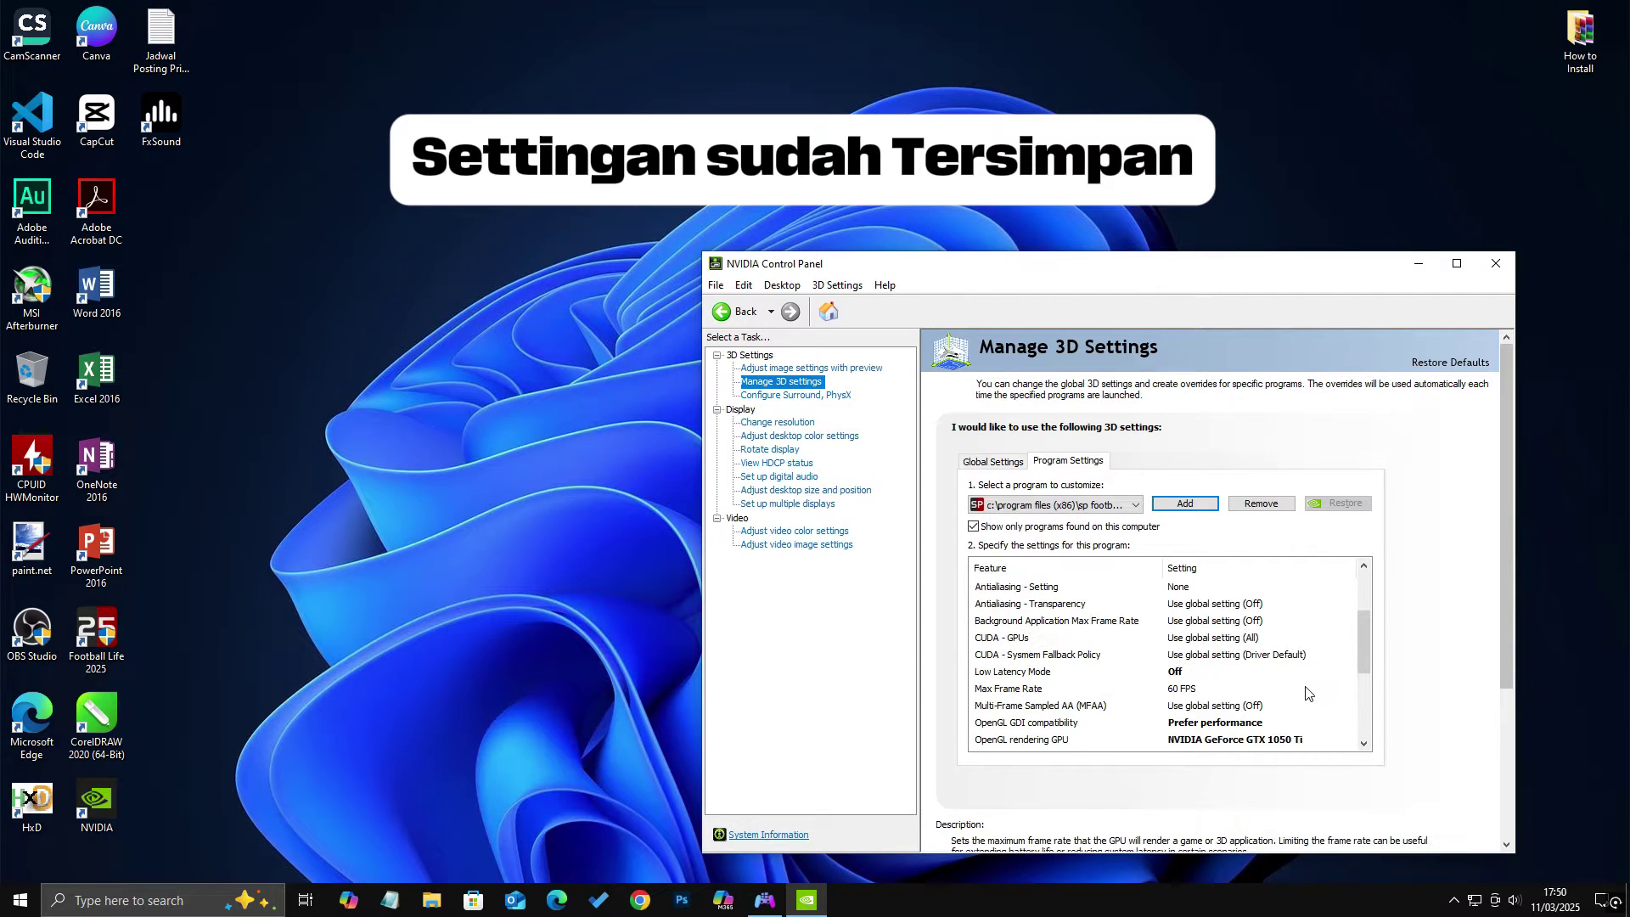
scroll(1306, 692, down, 4)
scroll(1306, 692, up, 2)
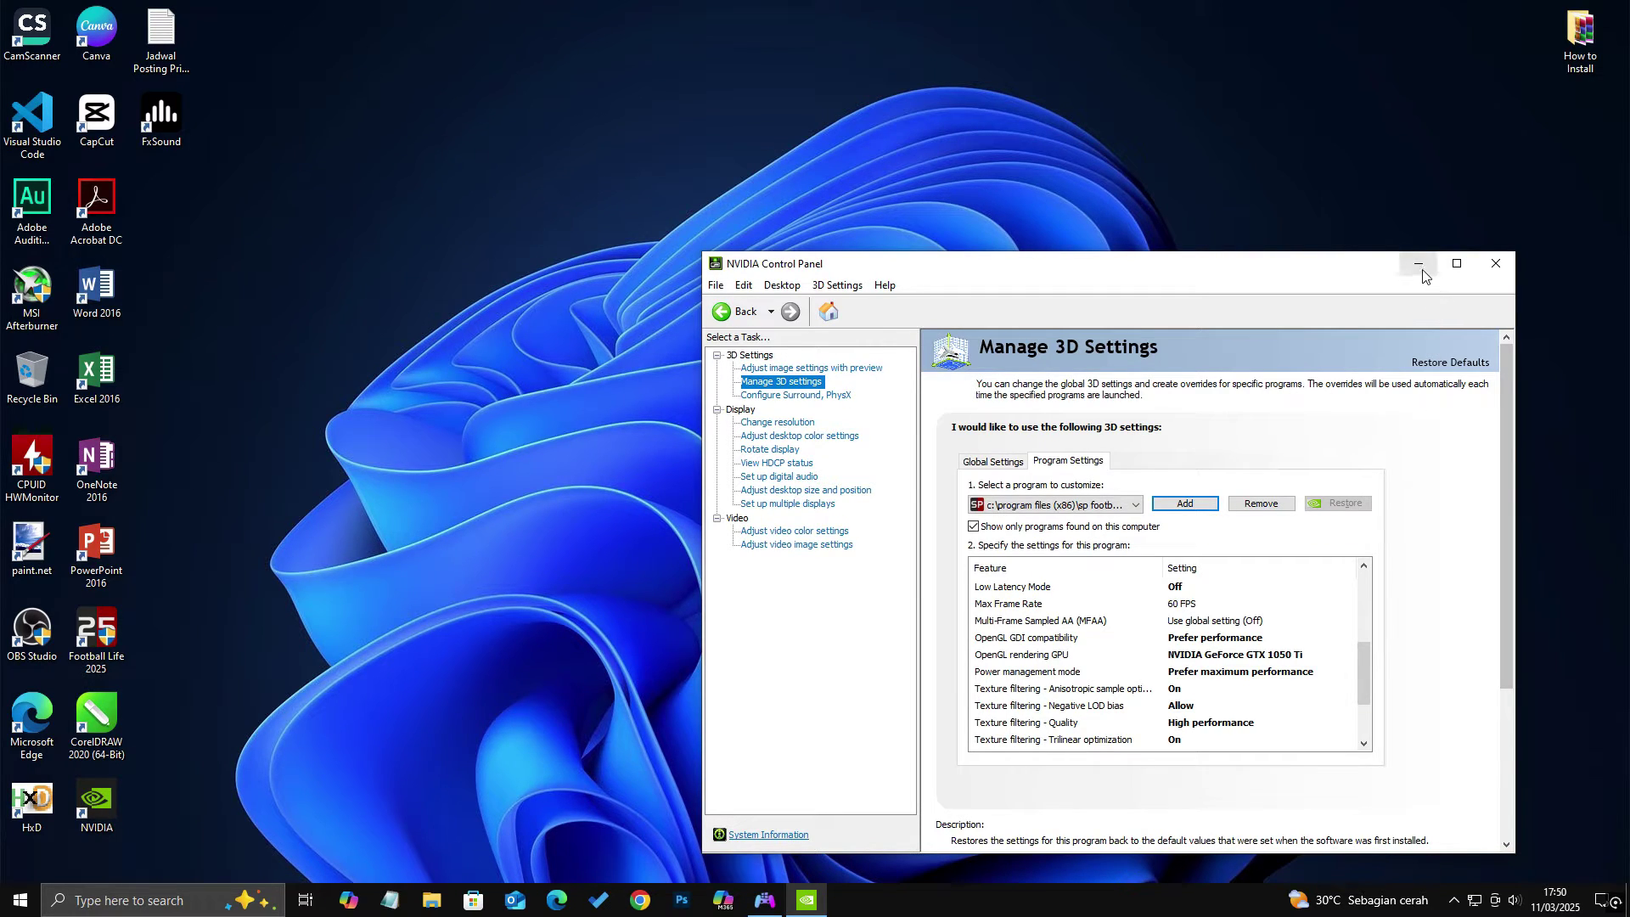
click(1496, 264)
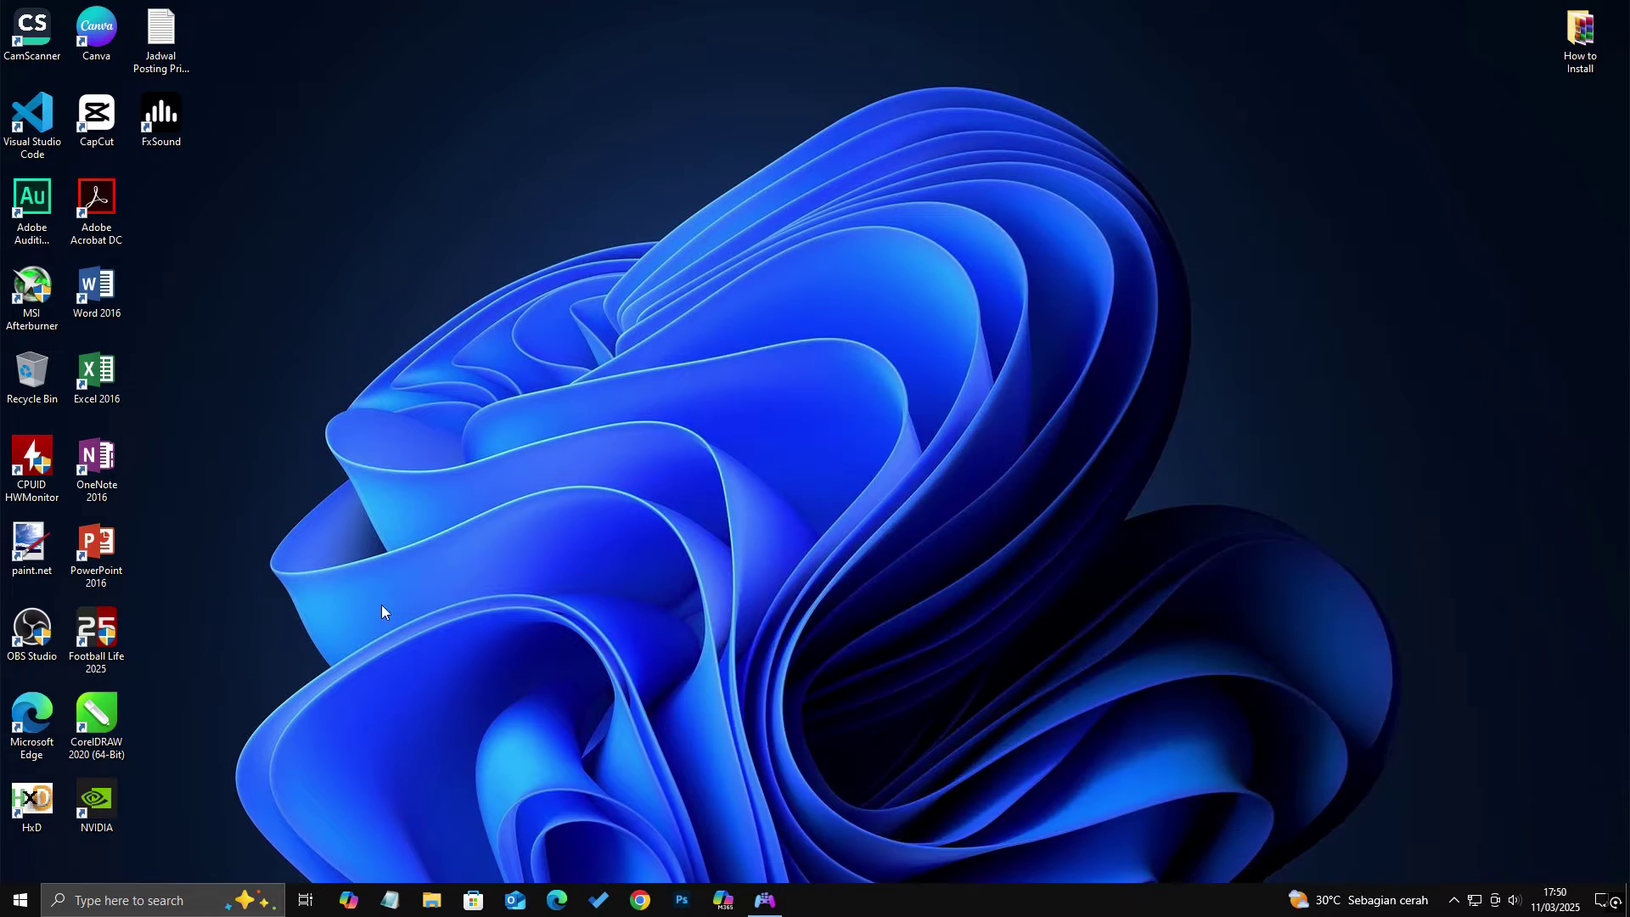
Step: Open the file location of the Football Life 2025 desktop shortcut and launch Settings.exe from that folder
right_click(99, 635)
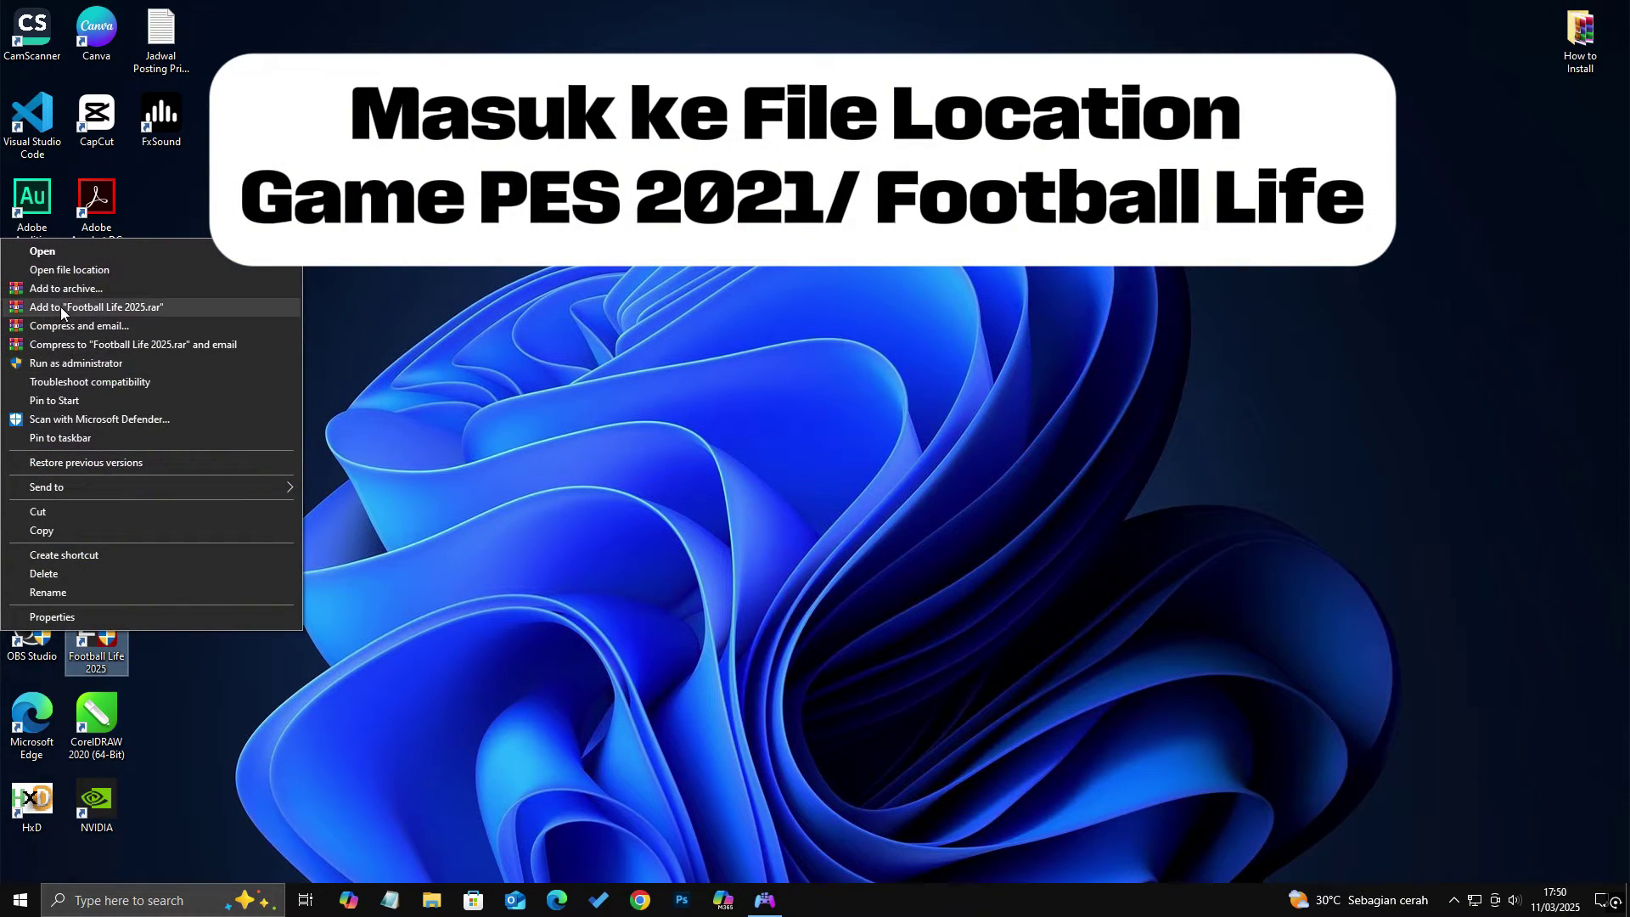
click(72, 268)
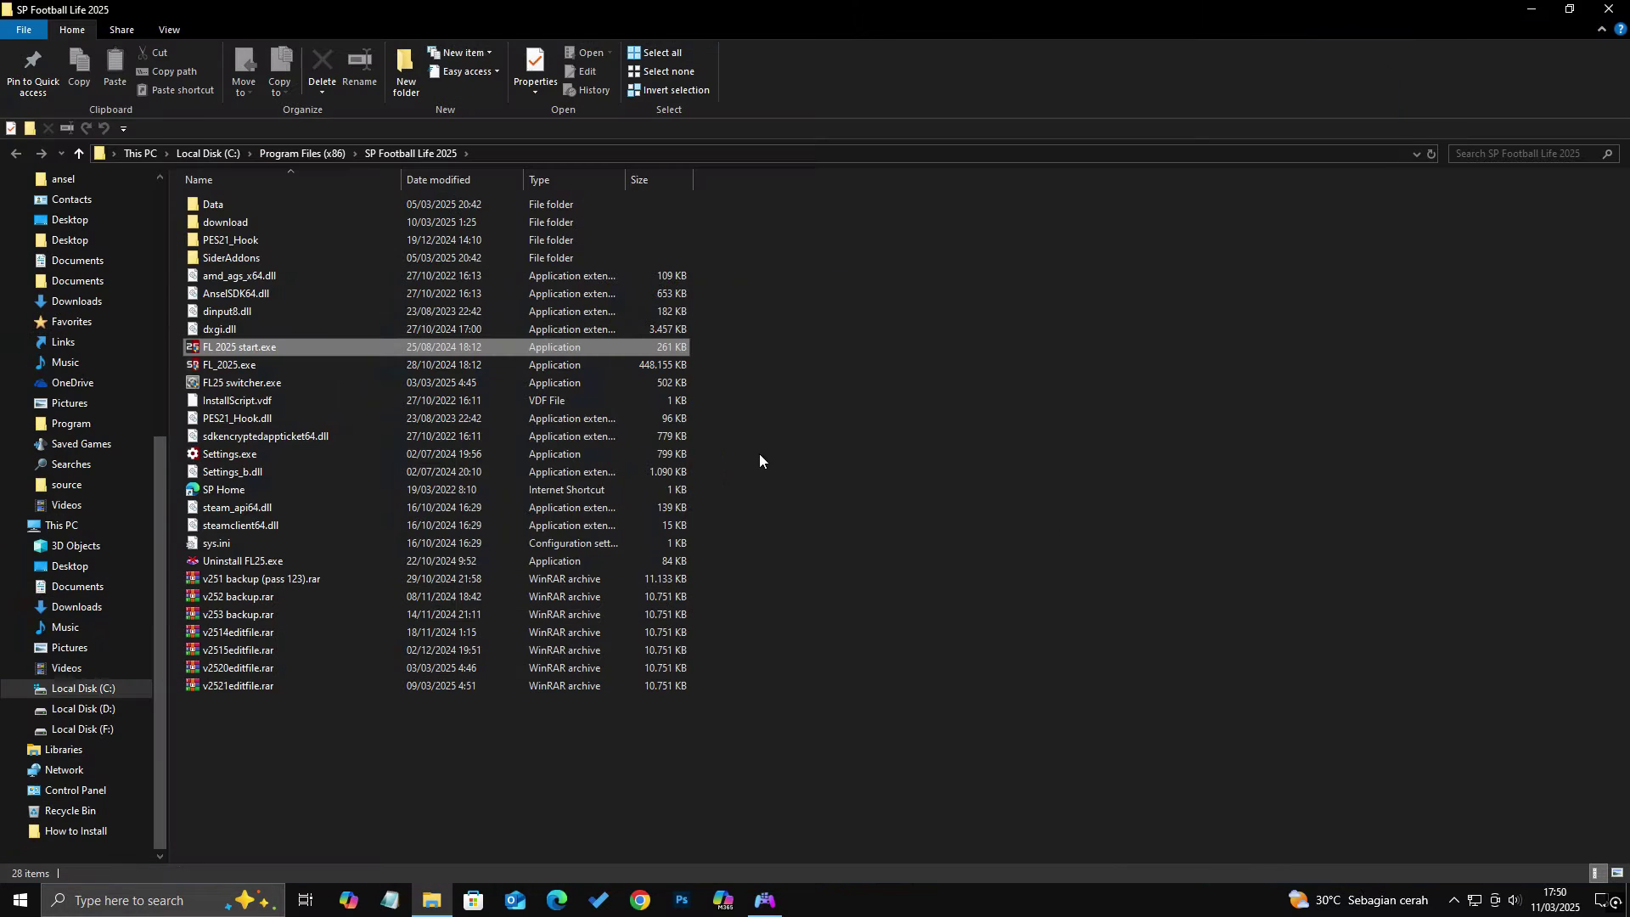
double_click(223, 453)
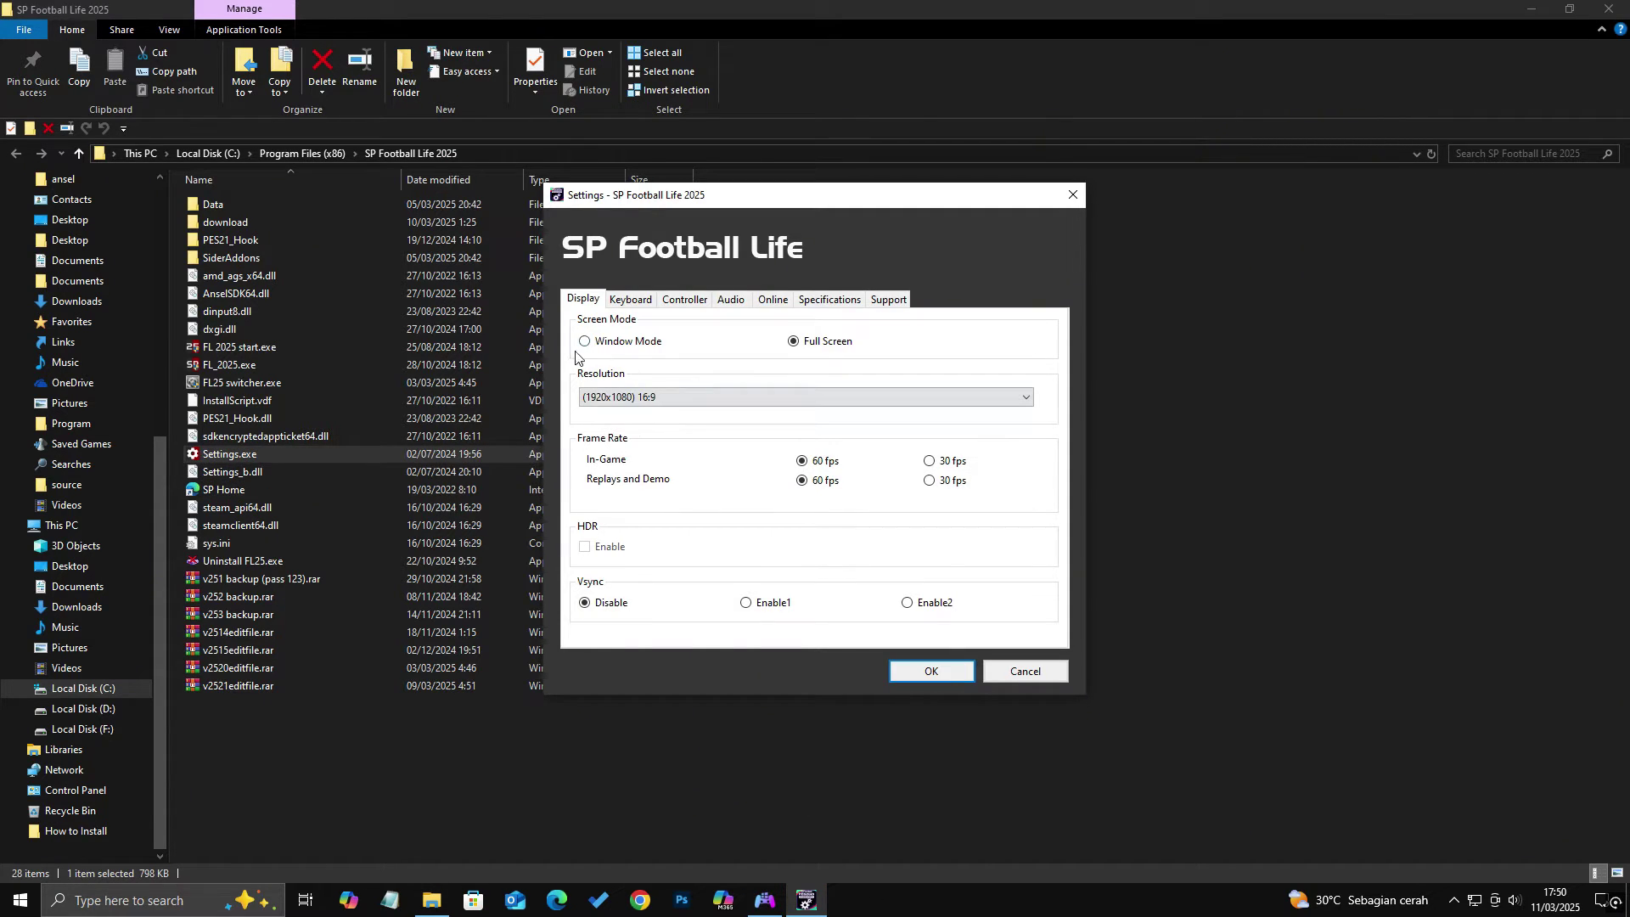
Step: Select the (1920x1080) 16:9 resolution, set Vsync to Enable1 and save the game's display settings
click(670, 395)
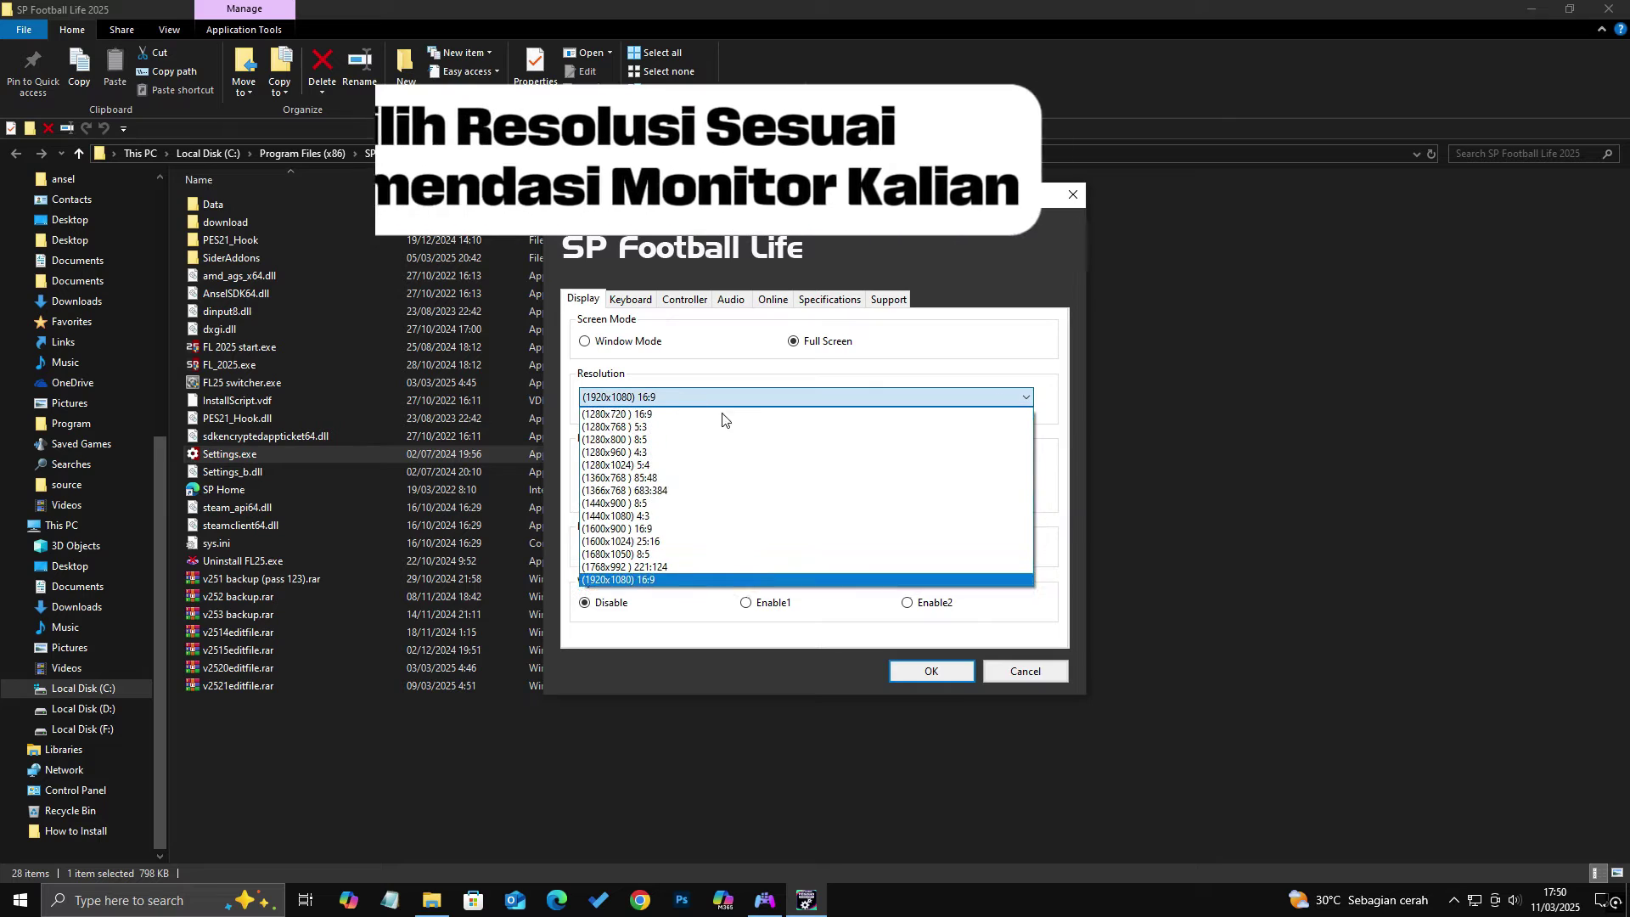
click(659, 580)
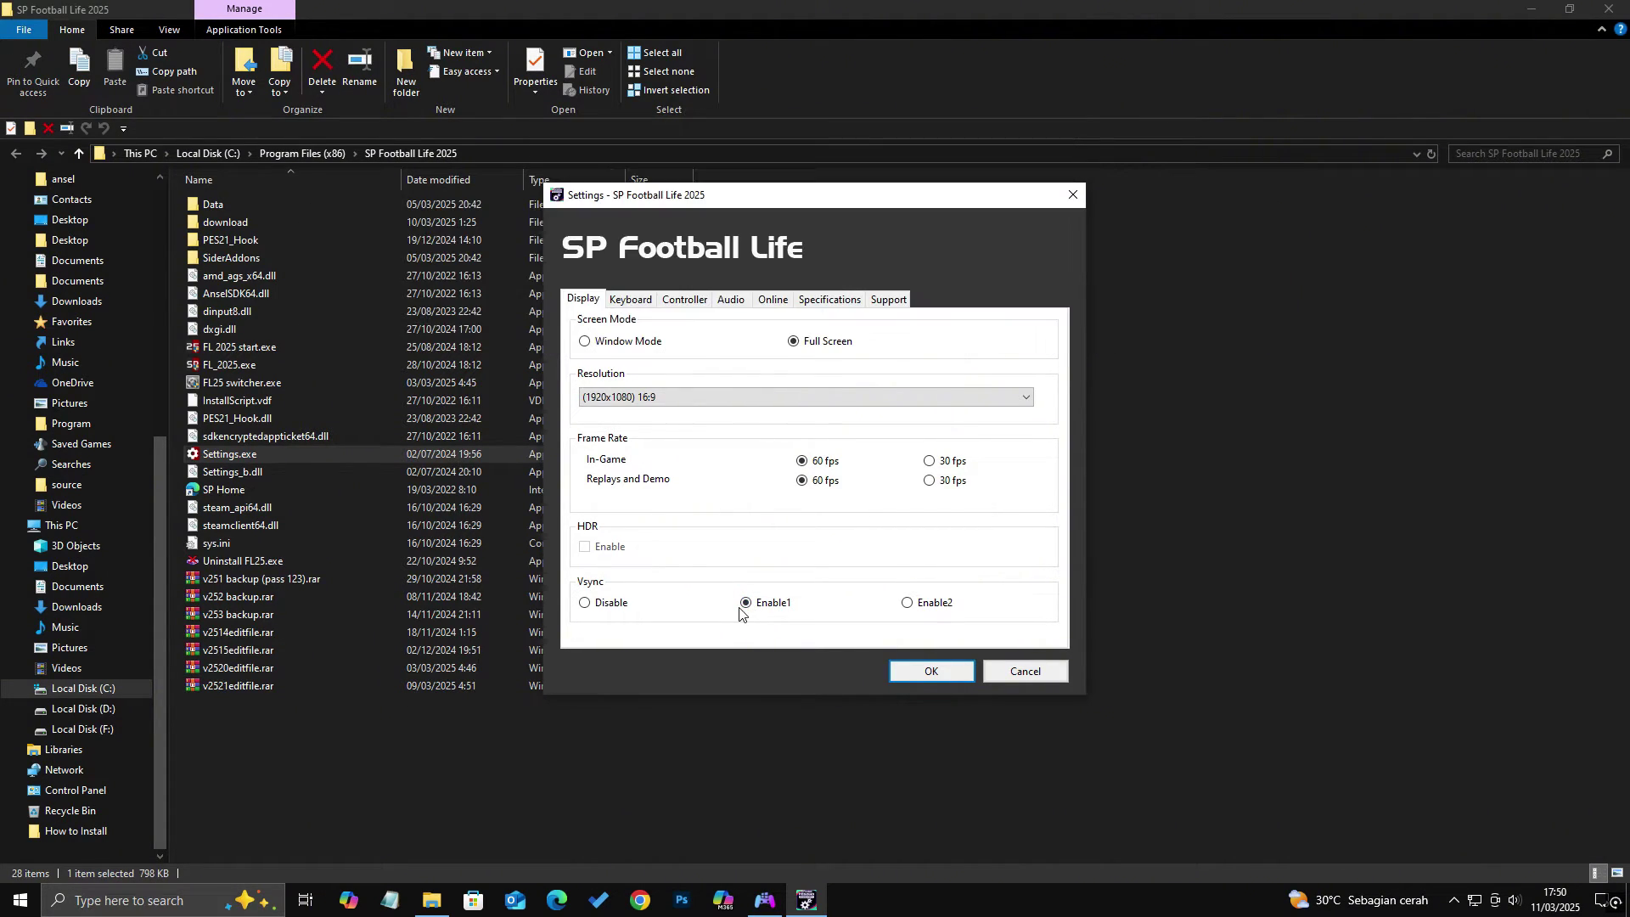
click(931, 672)
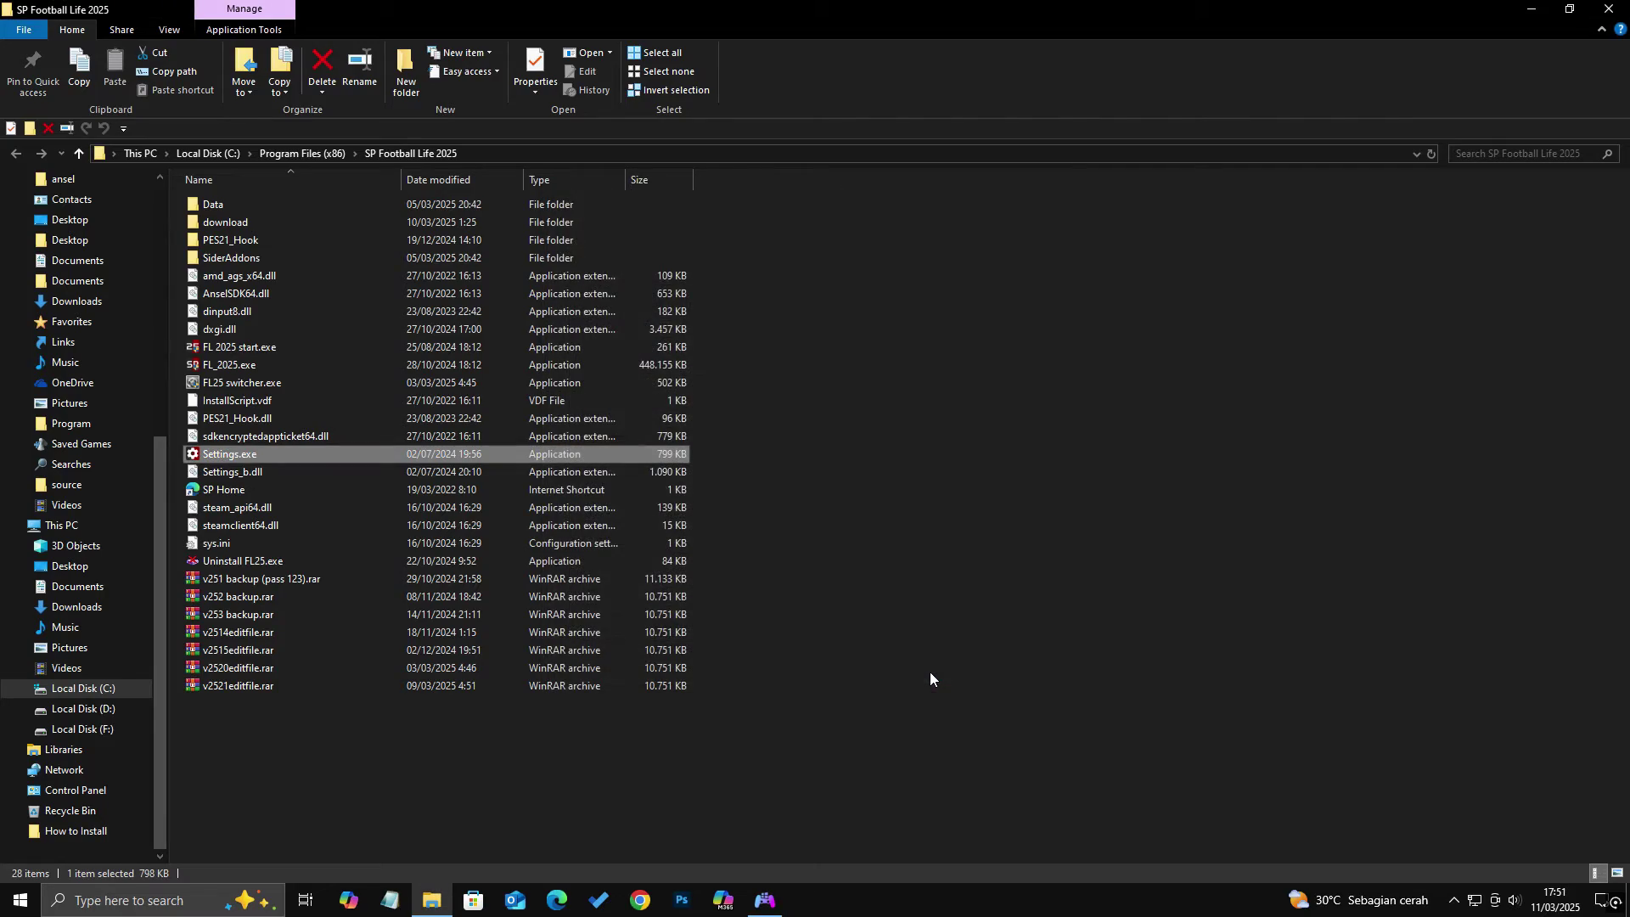